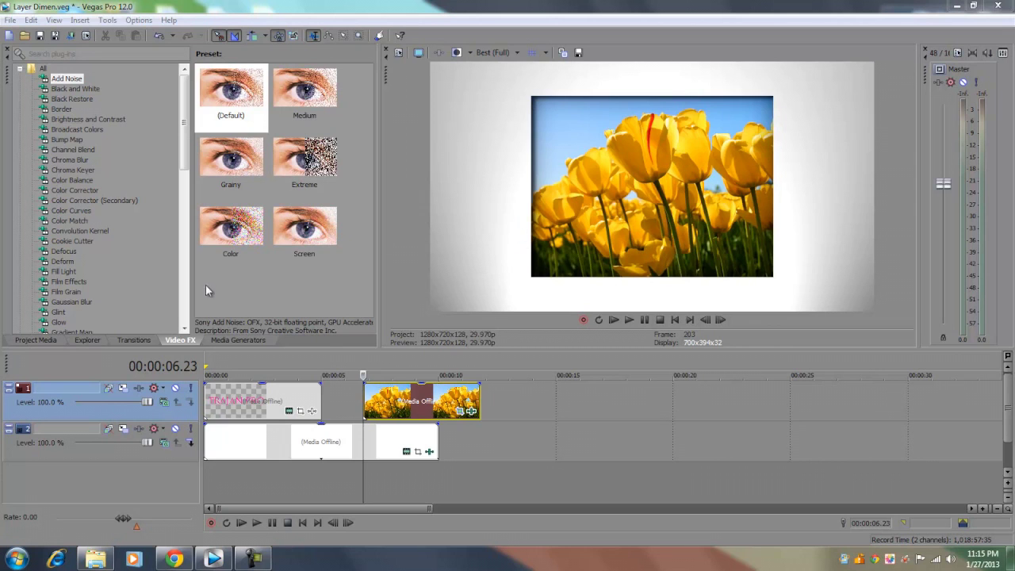
Show the Layer Dimensionality presets in Video FX and widen the preset panel
drag(181, 163, 181, 234)
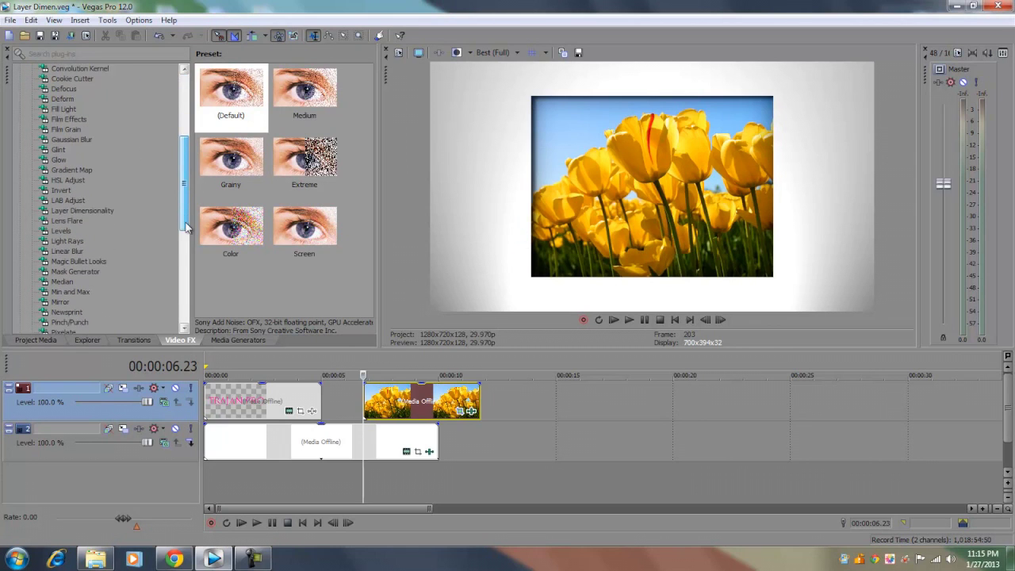
click(107, 201)
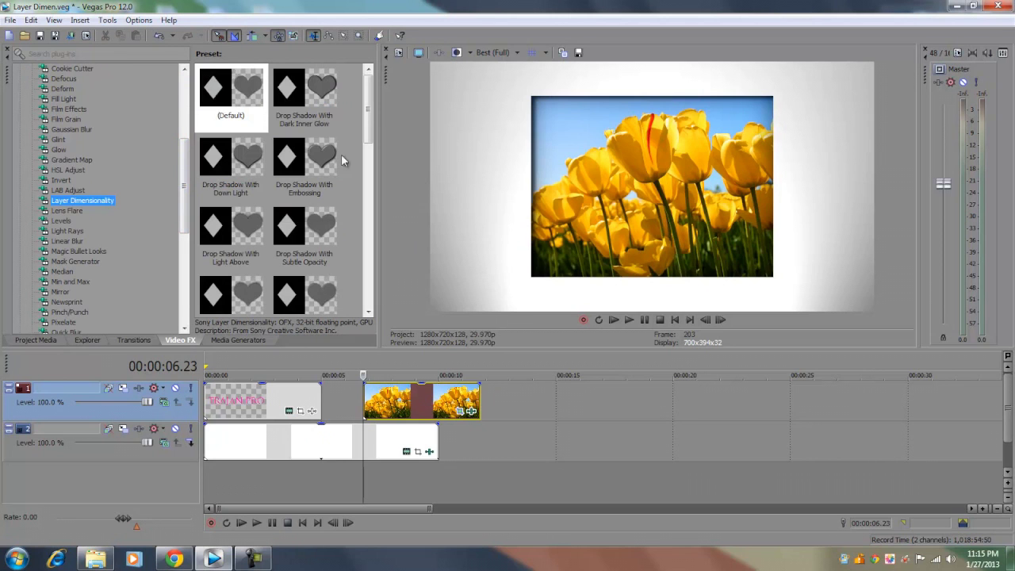
drag(379, 127, 407, 122)
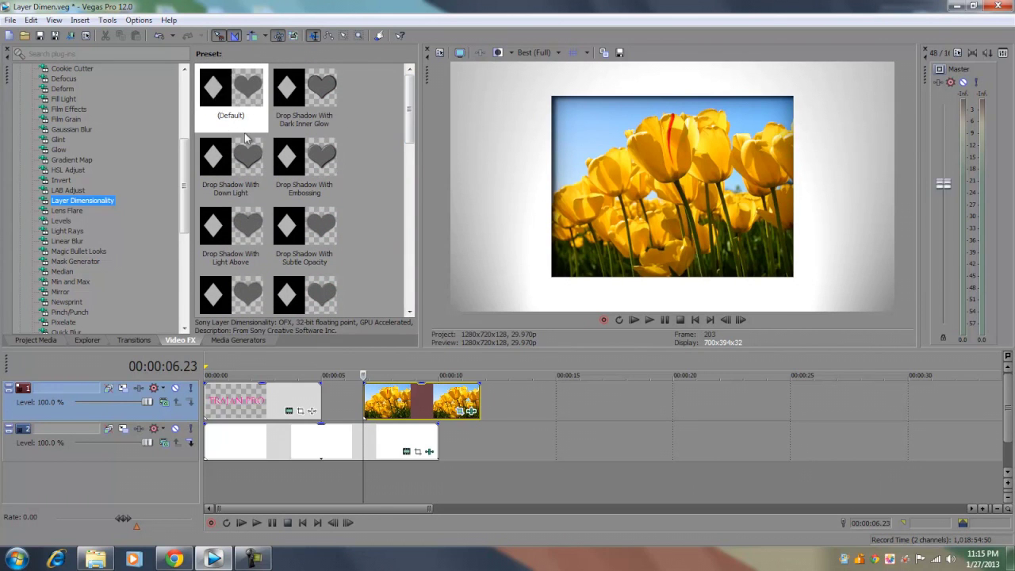
Select the TRAJAN PRO title event, zoom the timeline, and apply the (Default) Layer Dimensionality preset
click(213, 407)
scroll(210, 405, up, 3)
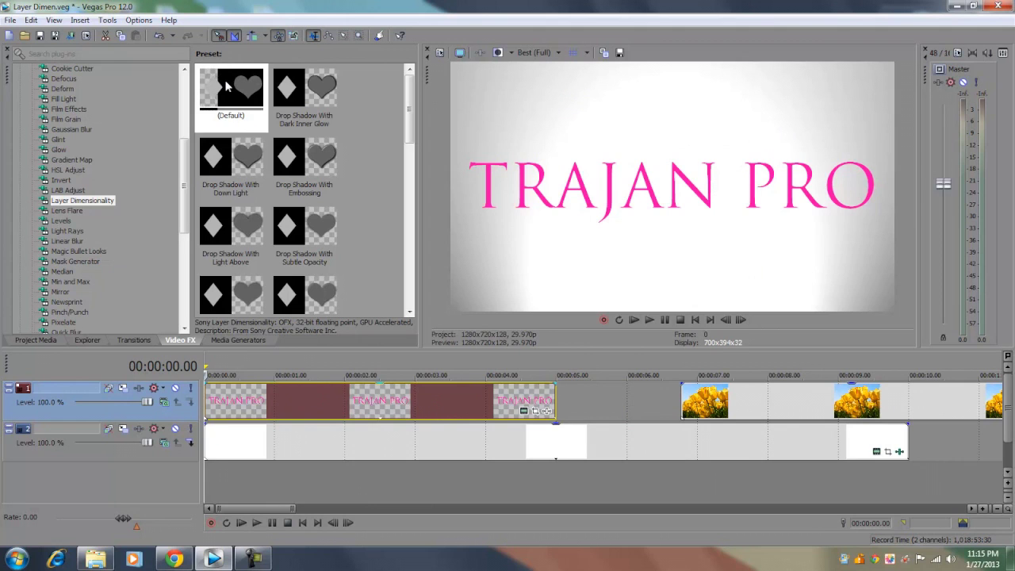
drag(262, 79, 303, 399)
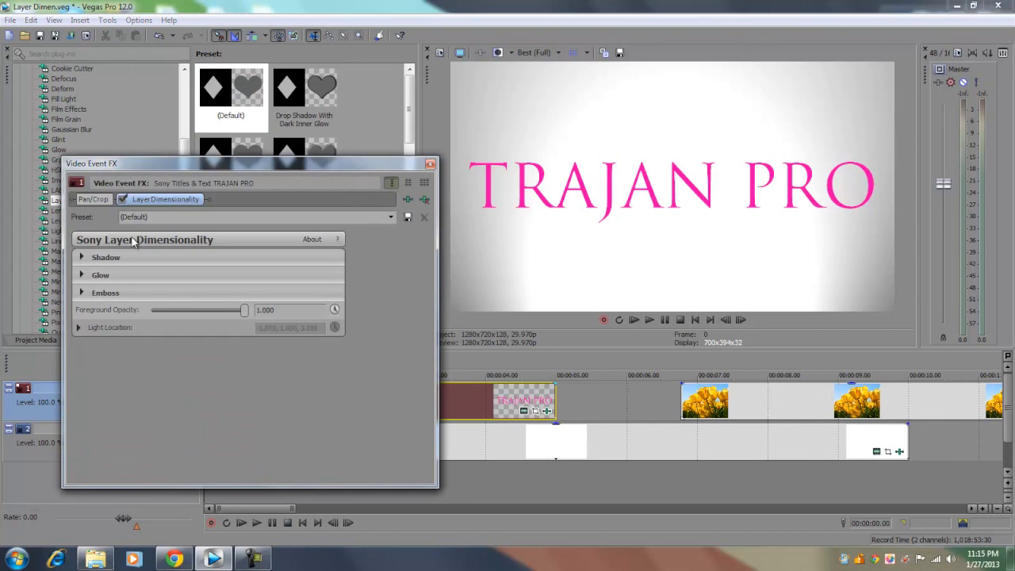
Expand the Layer Dimensionality Shadow settings, where Shadow Type is still None
click(82, 258)
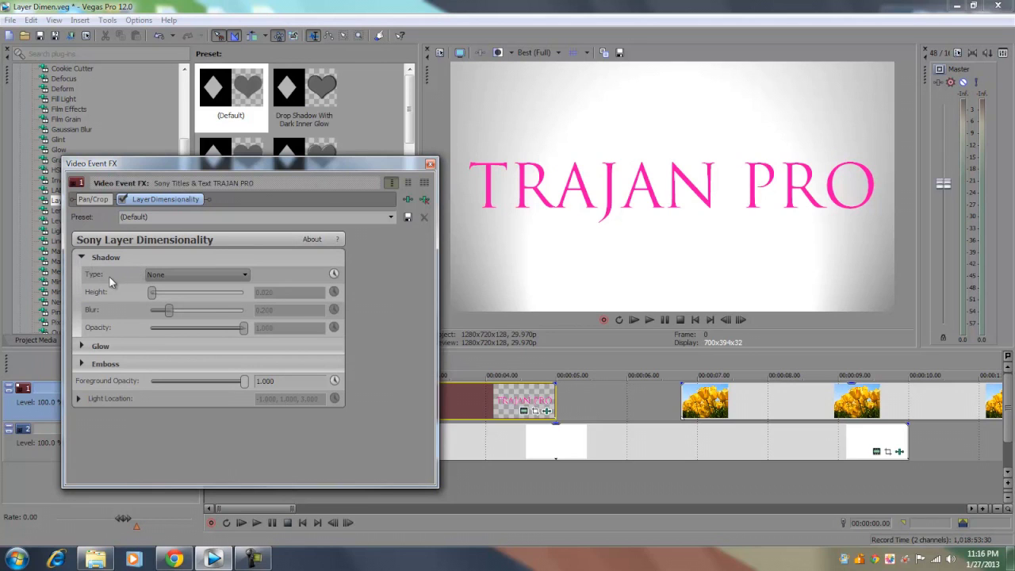
click(182, 275)
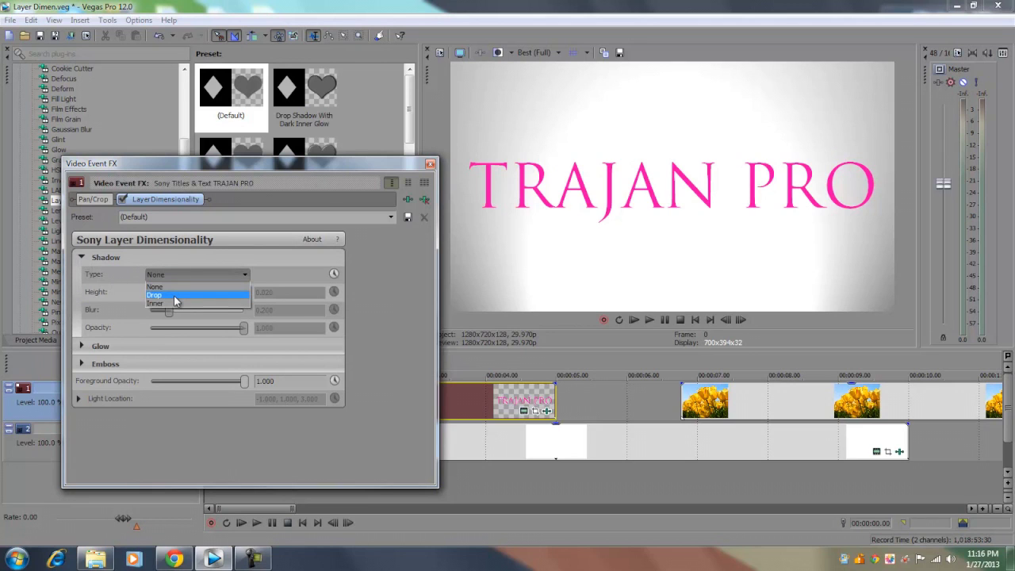
Set Shadow Type to Drop and move the light location up-left to shift the shadow
click(175, 298)
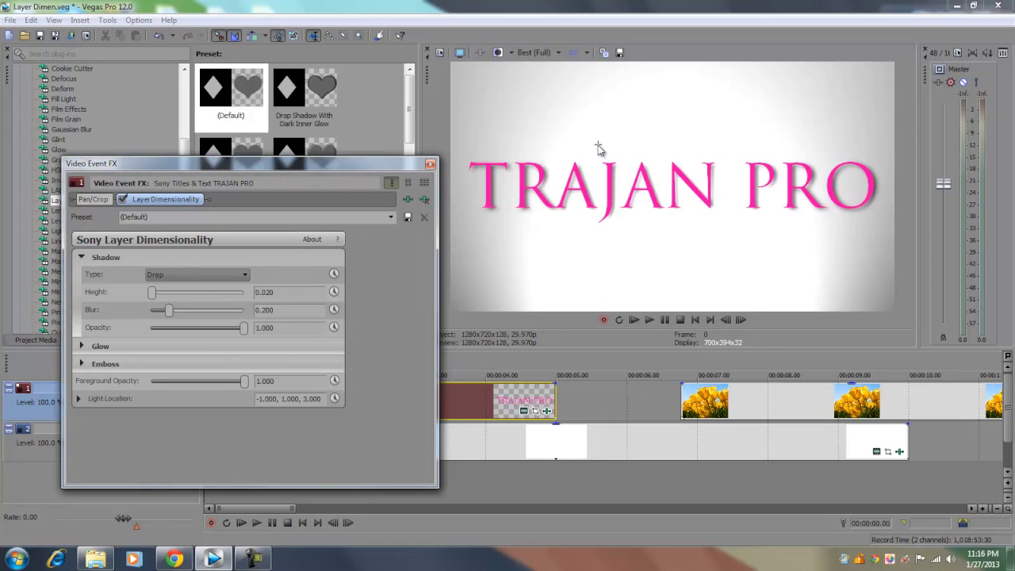
drag(599, 149, 553, 108)
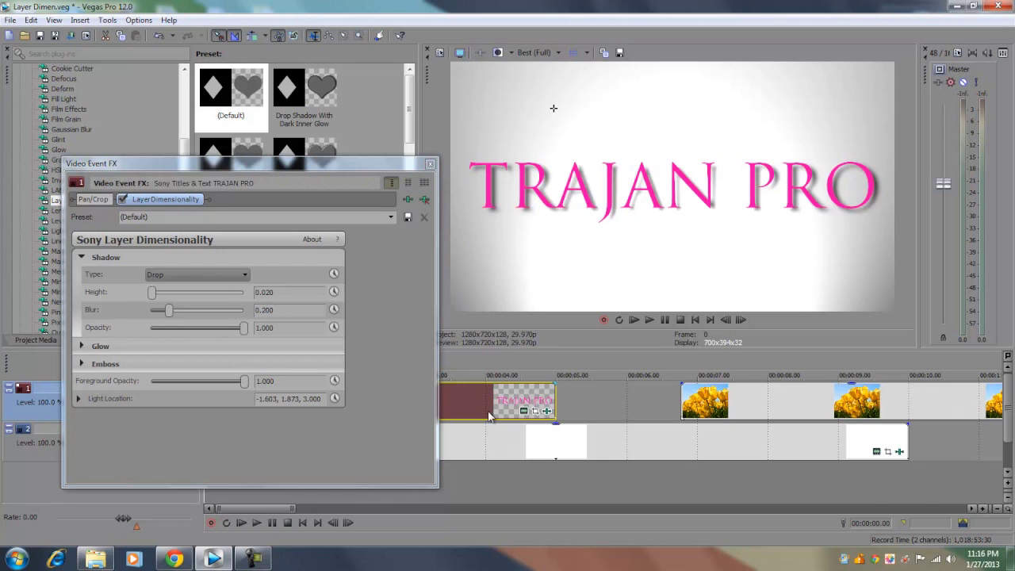
Close the Video Event FX window, then reopen the title's Layer Dimensionality settings
click(429, 164)
scroll(236, 449, down, 2)
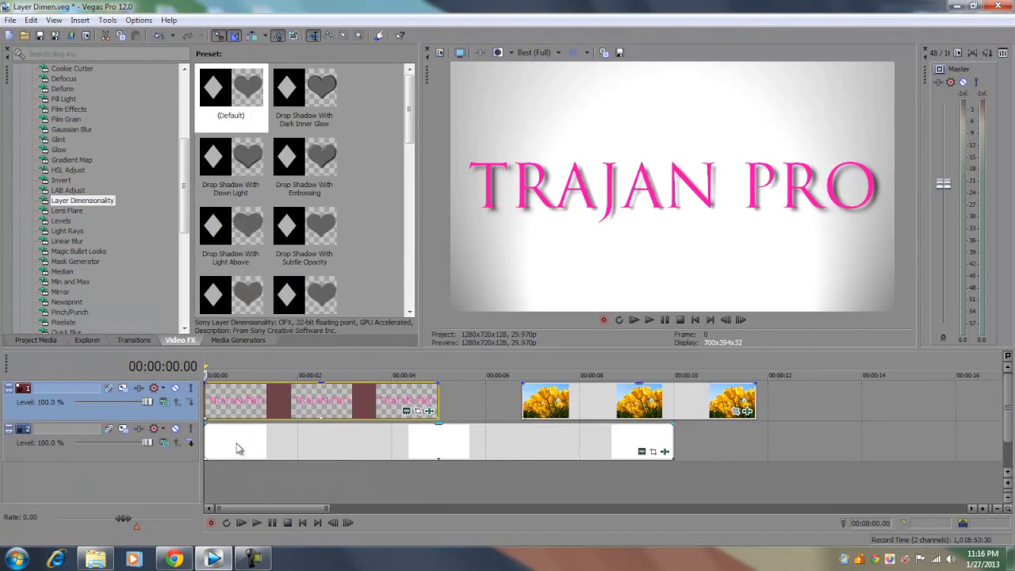
scroll(235, 448, down, 1)
scroll(253, 444, up, 2)
scroll(271, 438, down, 2)
scroll(267, 442, up, 1)
click(428, 410)
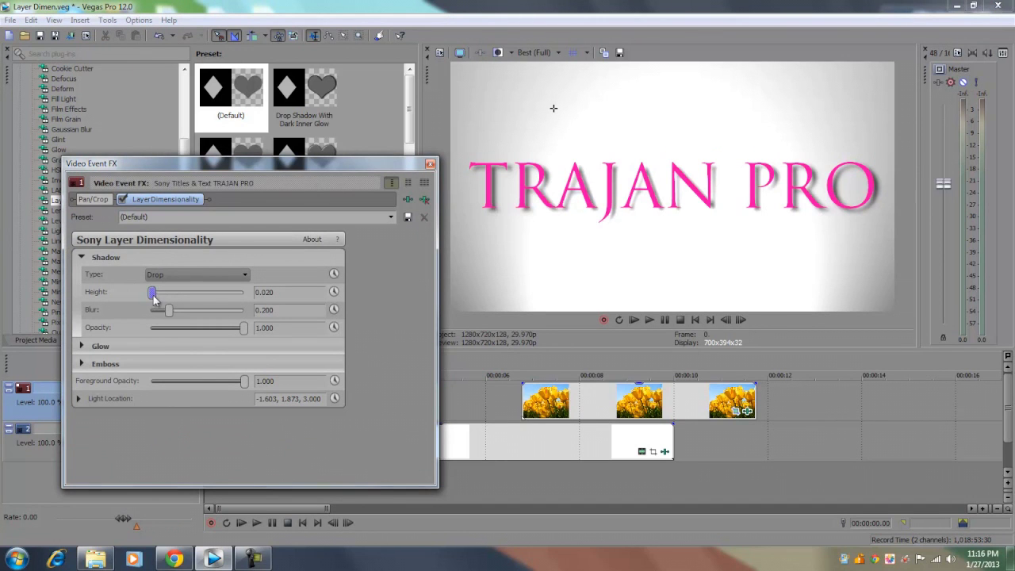
Set the drop shadow to Height 0.197, Blur 0.449 and Opacity 0.701
drag(151, 291, 170, 295)
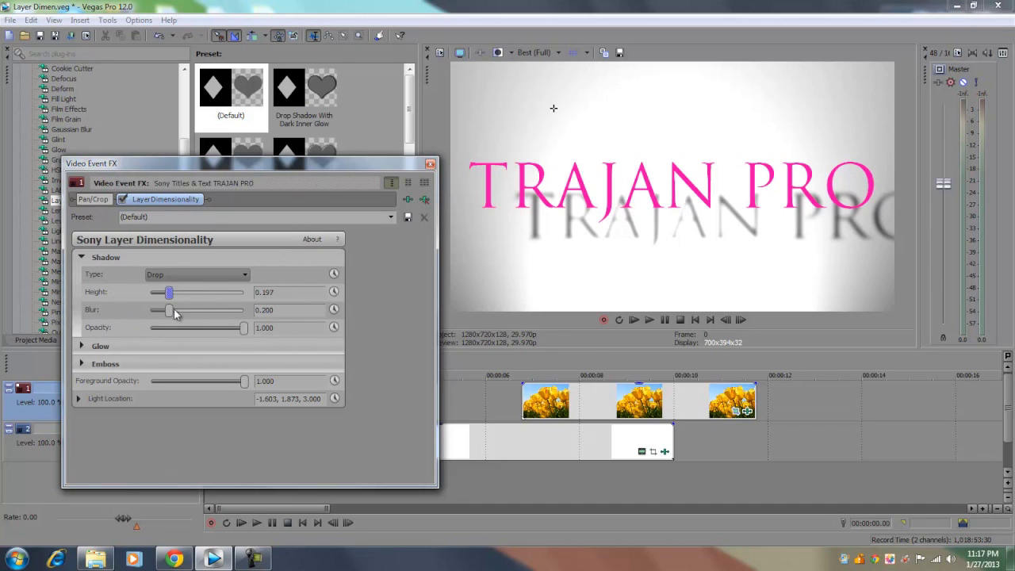
drag(171, 310, 192, 311)
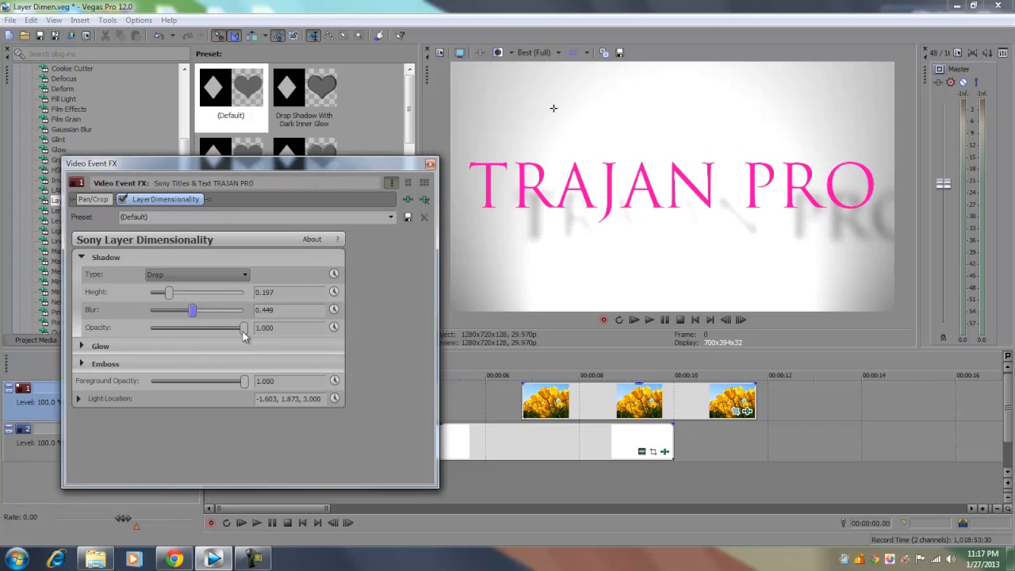
drag(243, 327, 217, 333)
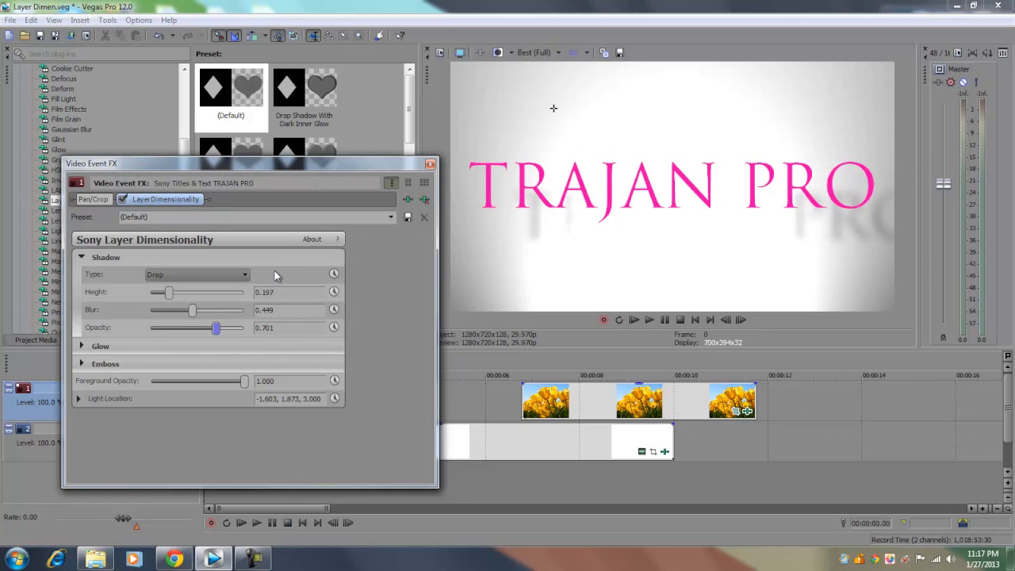
click(242, 276)
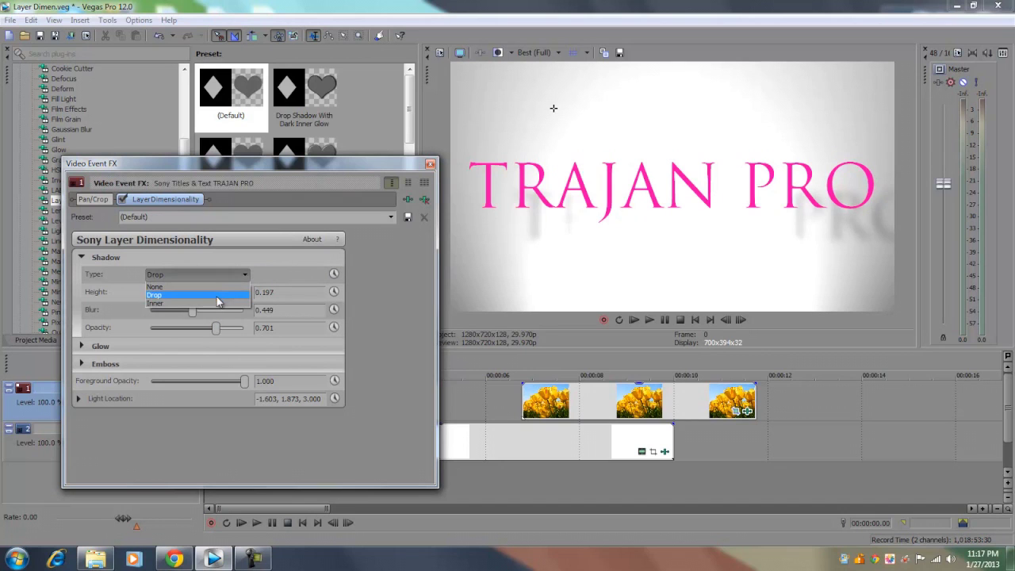
Change the shadow to Inner with Height 0.116, Blur 0.395 and Opacity 0.687
click(211, 303)
double_click(212, 328)
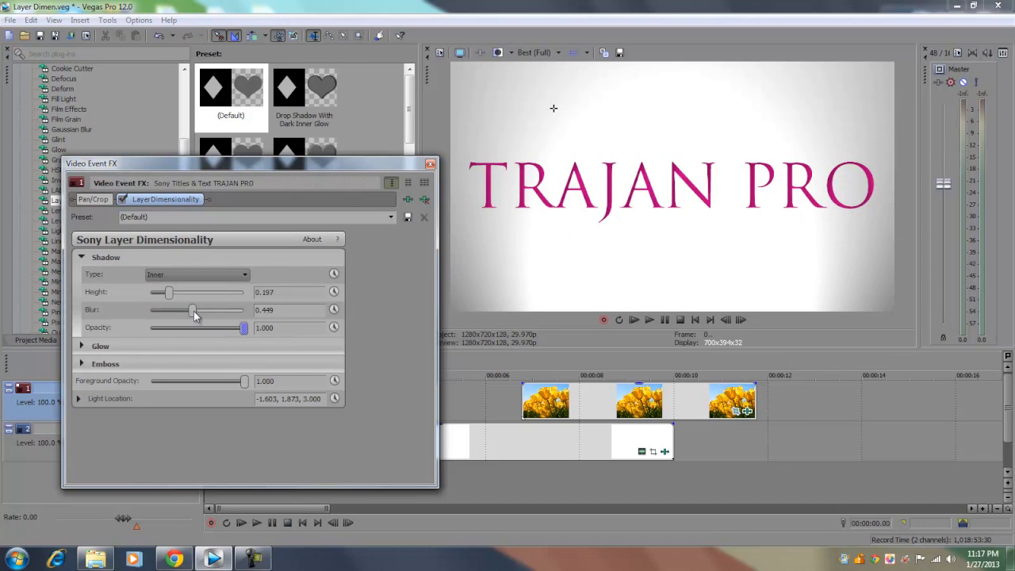
drag(196, 316, 157, 297)
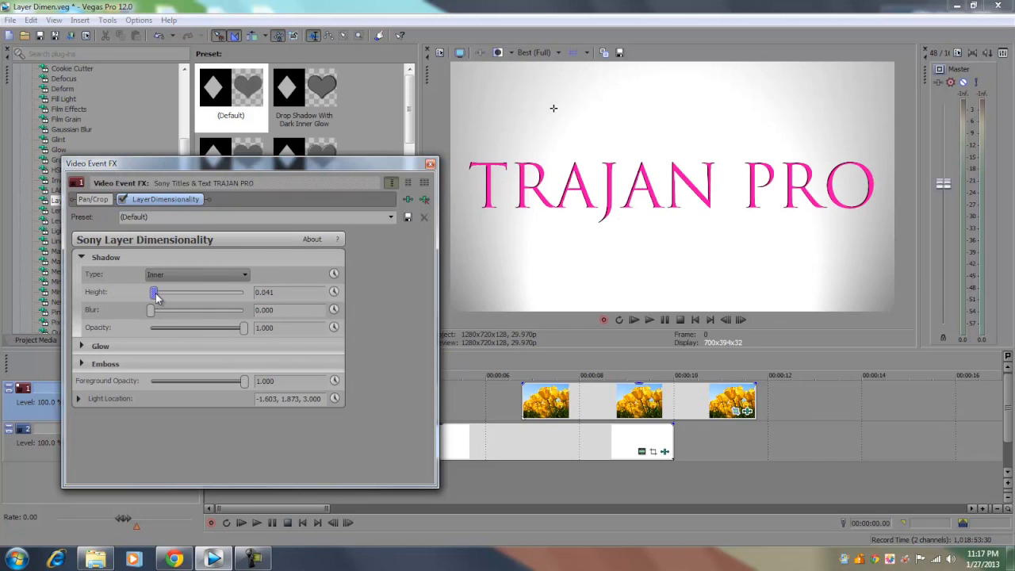
drag(150, 311, 160, 314)
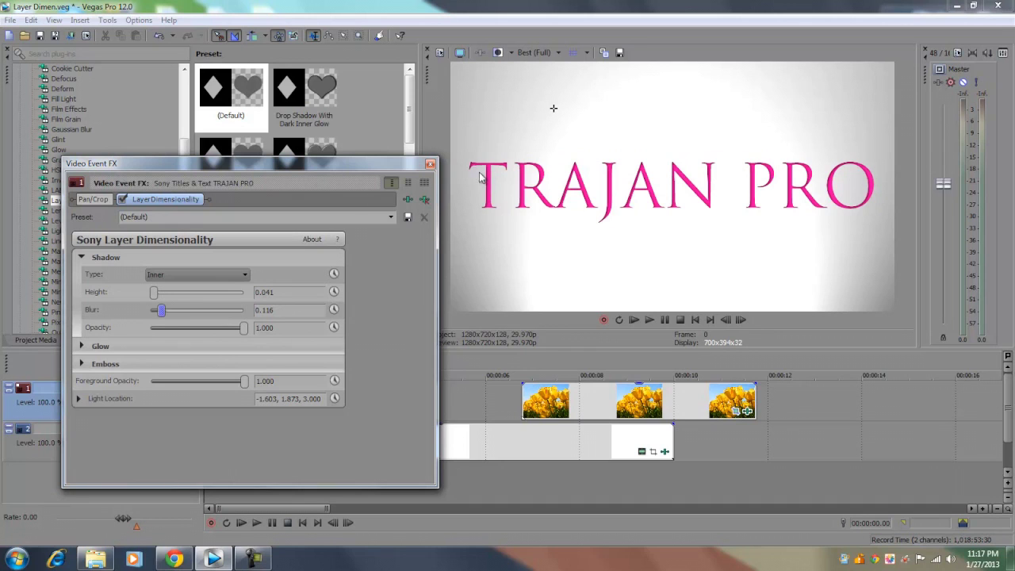
drag(155, 293, 164, 295)
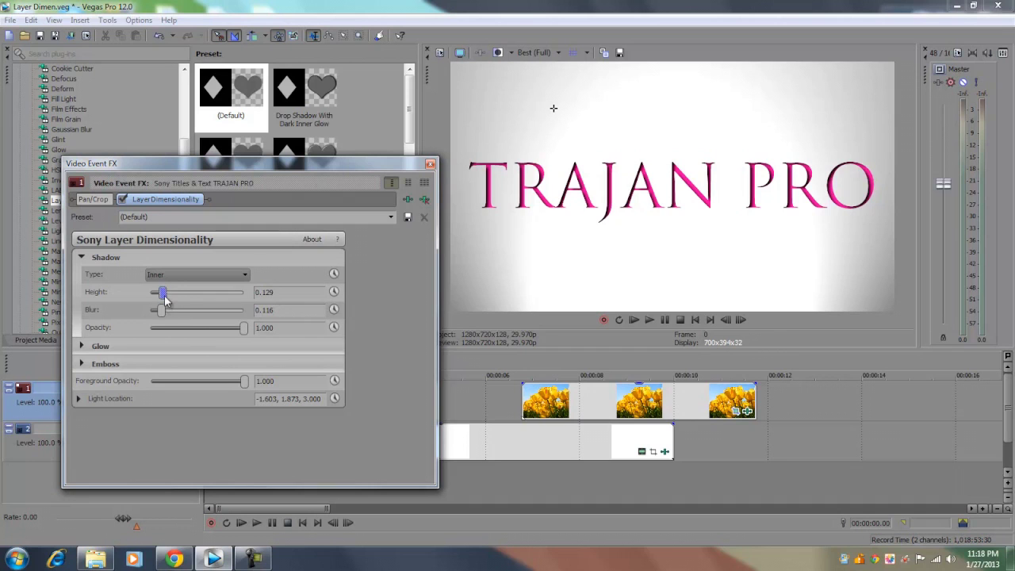
drag(163, 292, 182, 295)
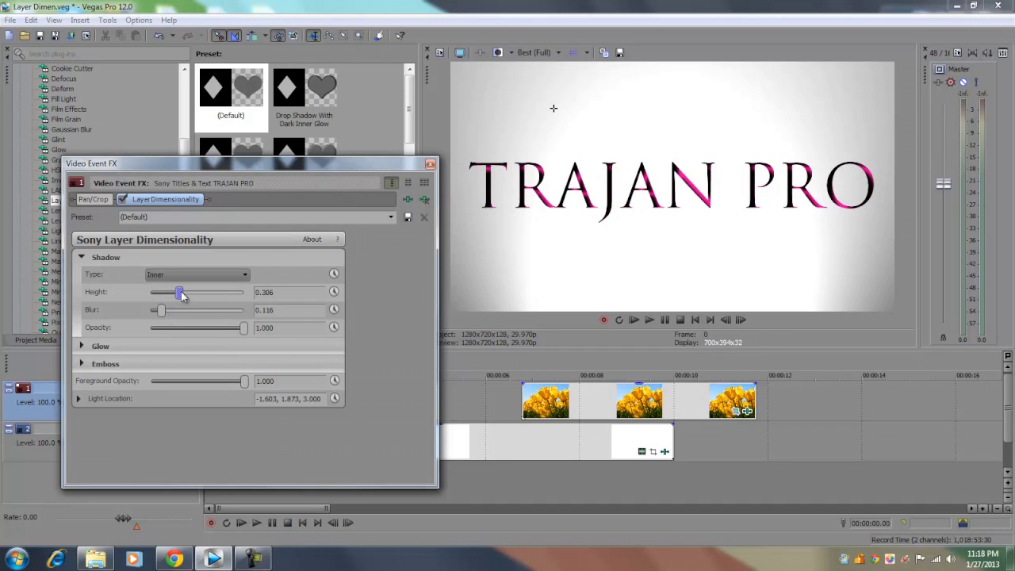
drag(180, 293, 160, 298)
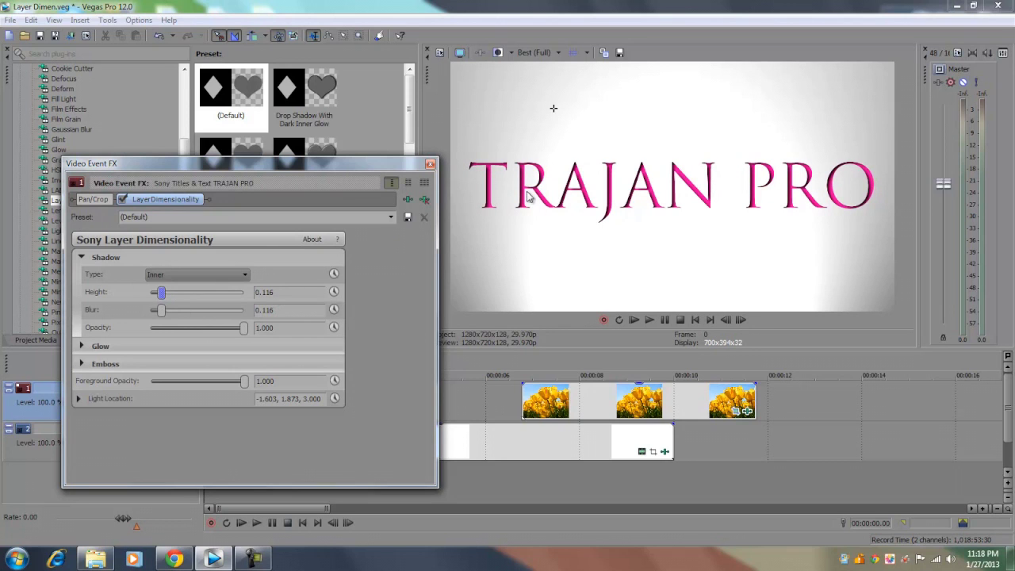
drag(160, 309, 188, 310)
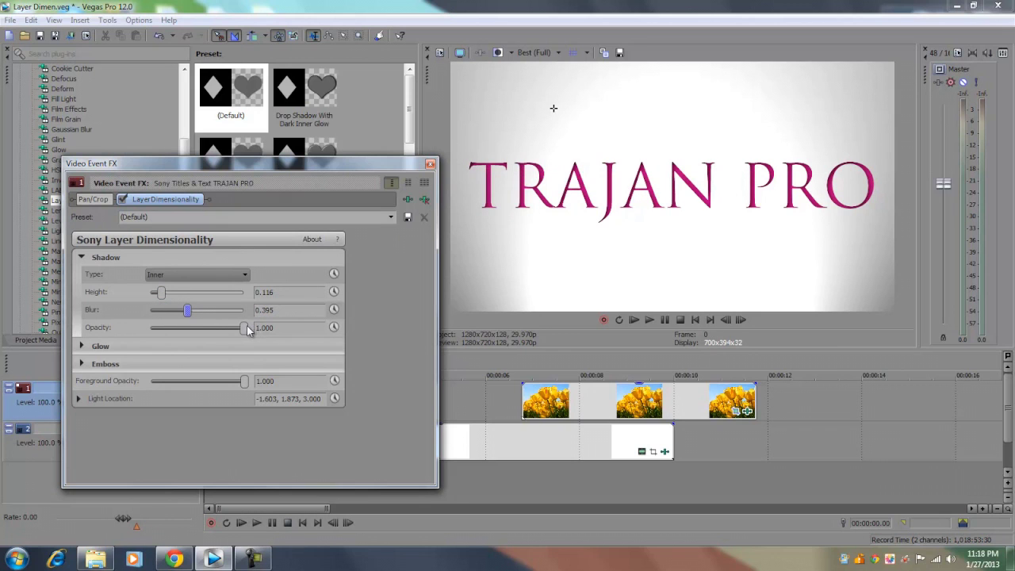
drag(244, 326, 219, 334)
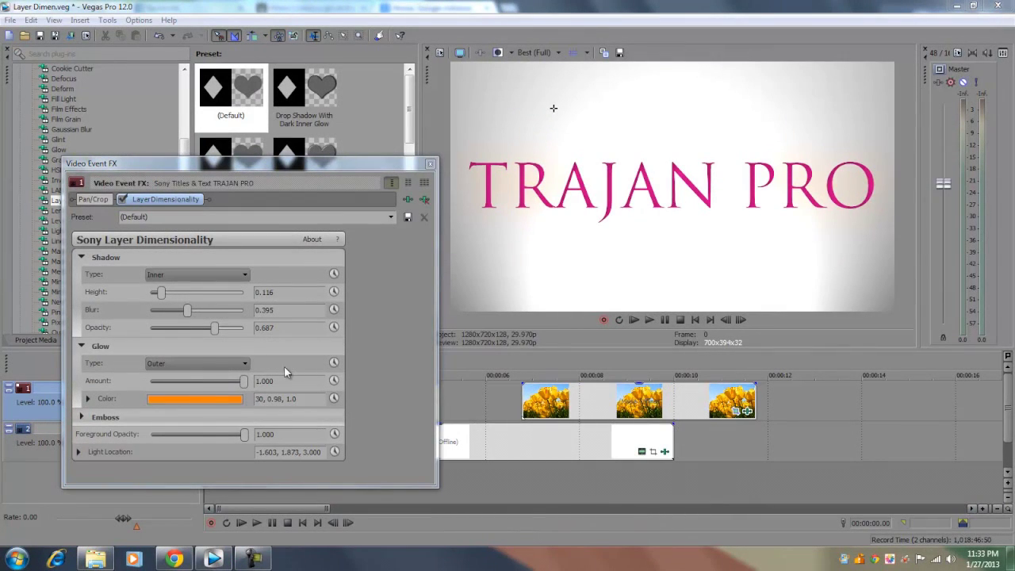
click(186, 365)
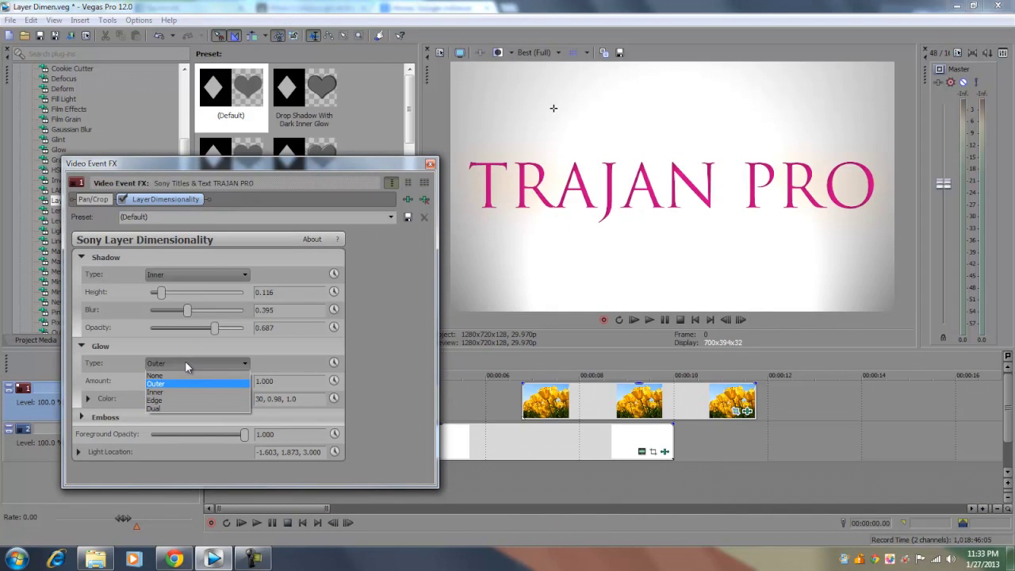
click(157, 384)
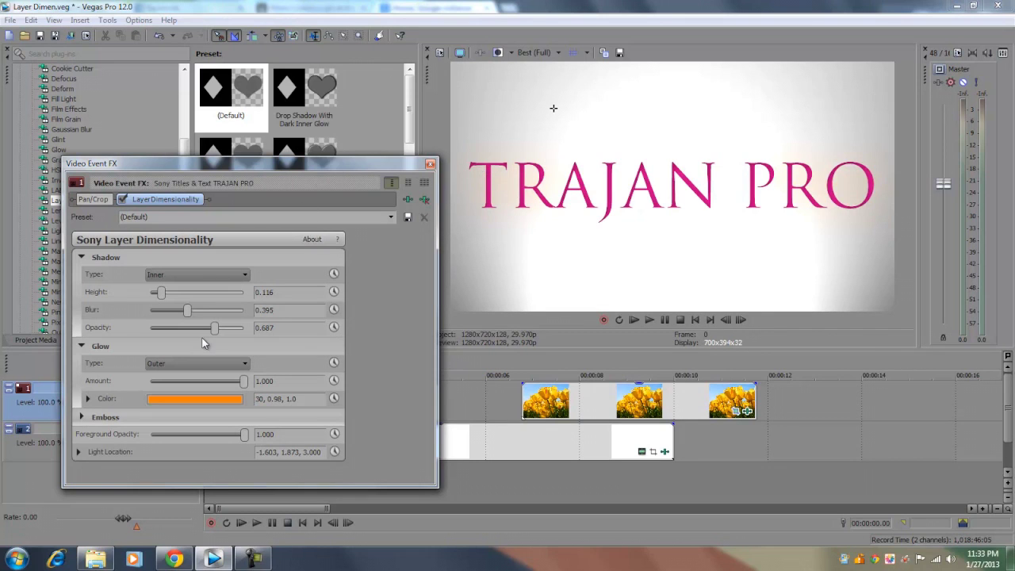
mouse_move(241, 382)
mouse_down()
mouse_move(190, 386)
mouse_move(252, 386)
mouse_up()
click(232, 362)
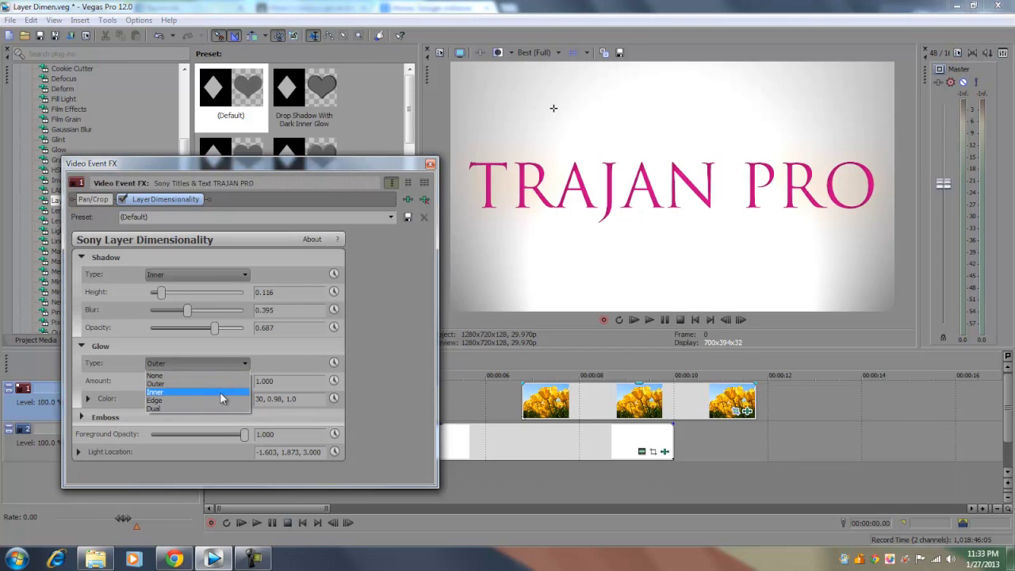
Try an orange Inner glow, varying its amount and leaving it at about half strength
click(220, 391)
mouse_move(236, 387)
mouse_down()
mouse_move(164, 382)
mouse_move(246, 387)
mouse_up()
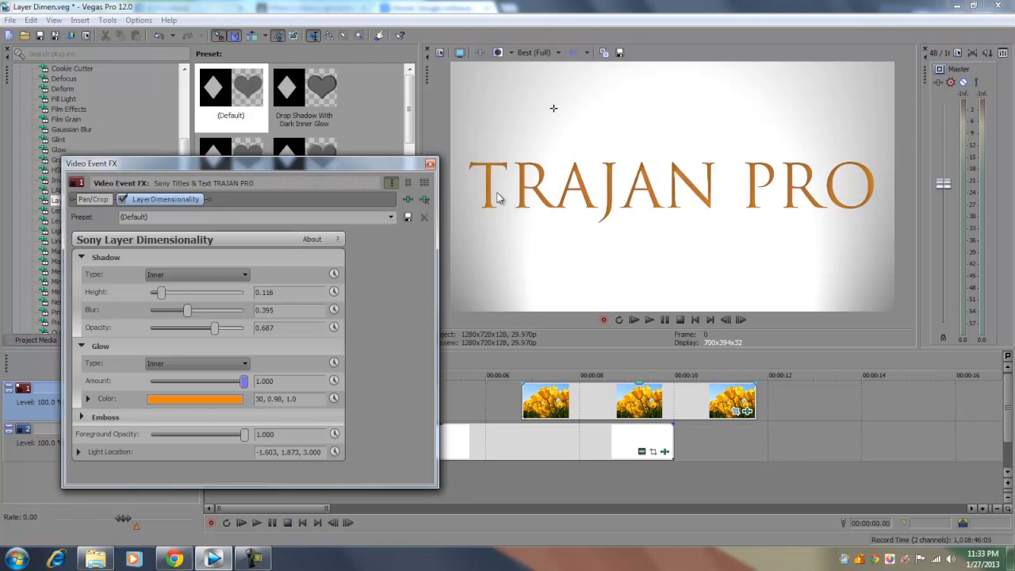
drag(243, 381, 150, 381)
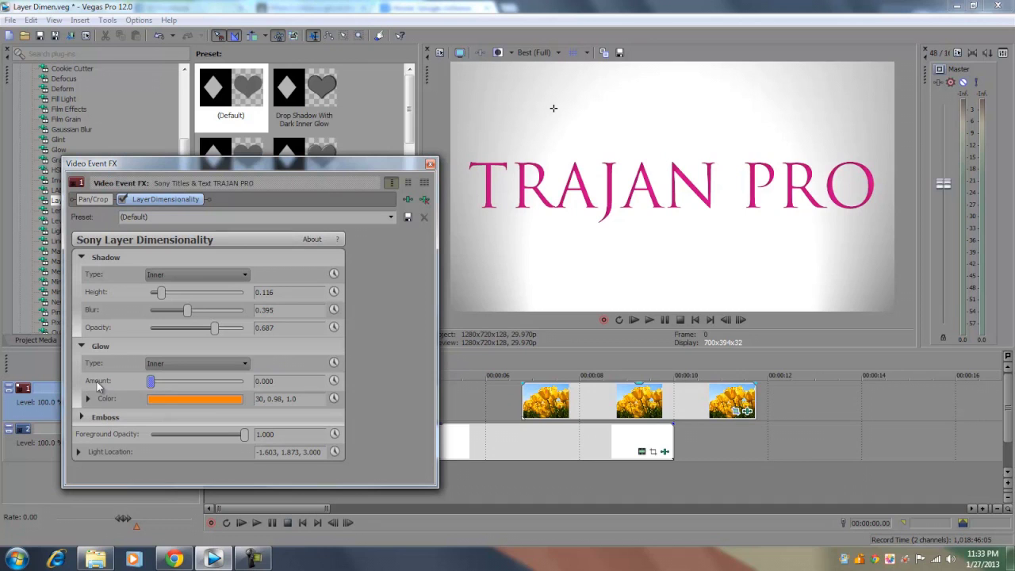
drag(151, 380, 242, 382)
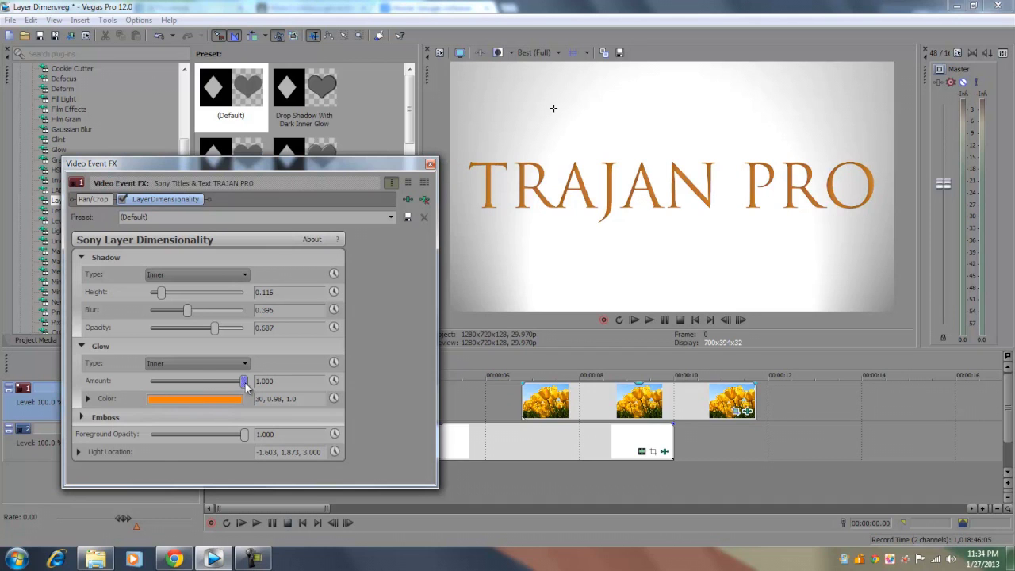
drag(243, 381, 178, 386)
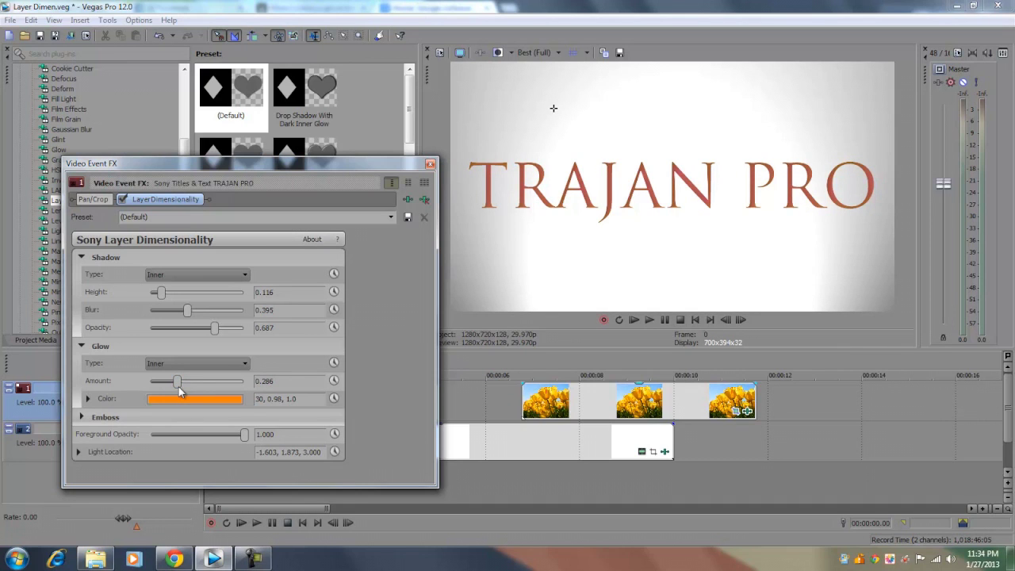
Change the glow type to Edge and set its Amount to 0.544
click(180, 362)
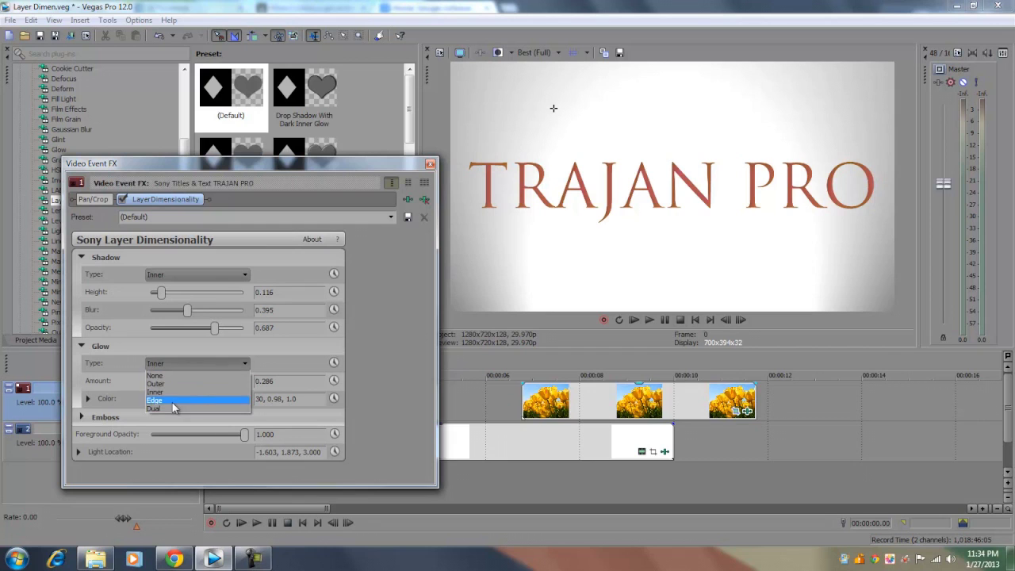
click(172, 399)
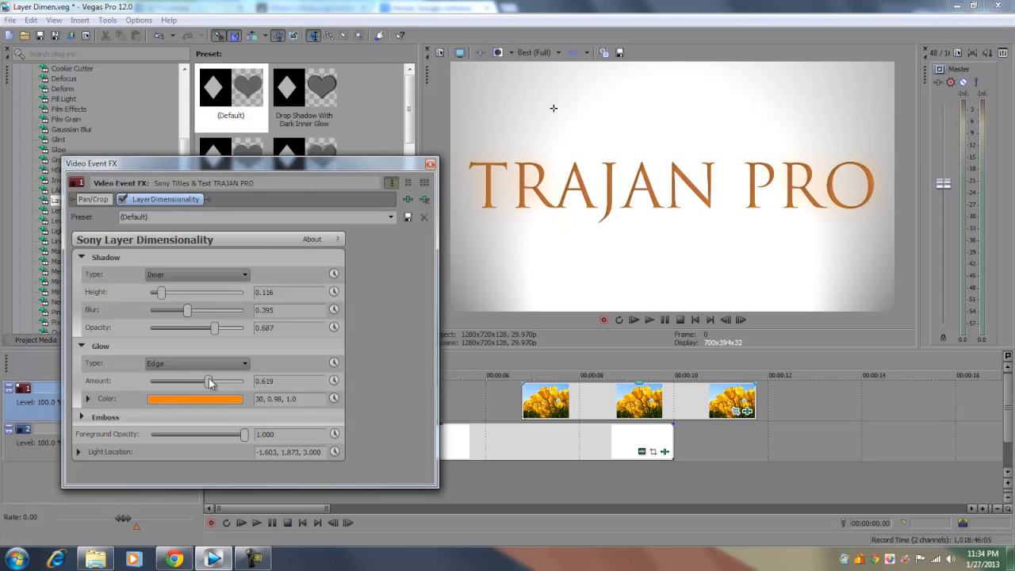
click(214, 364)
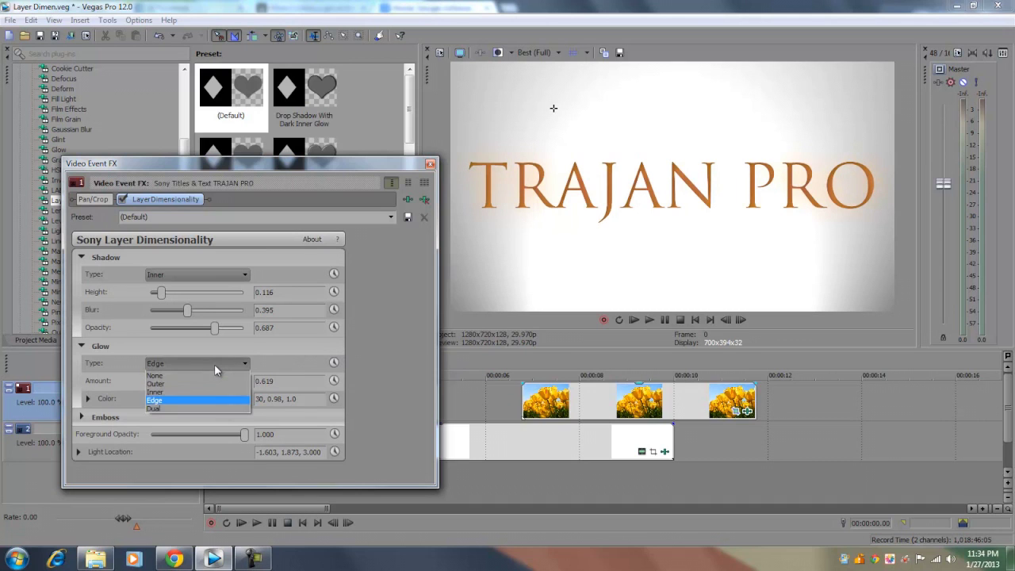
click(214, 364)
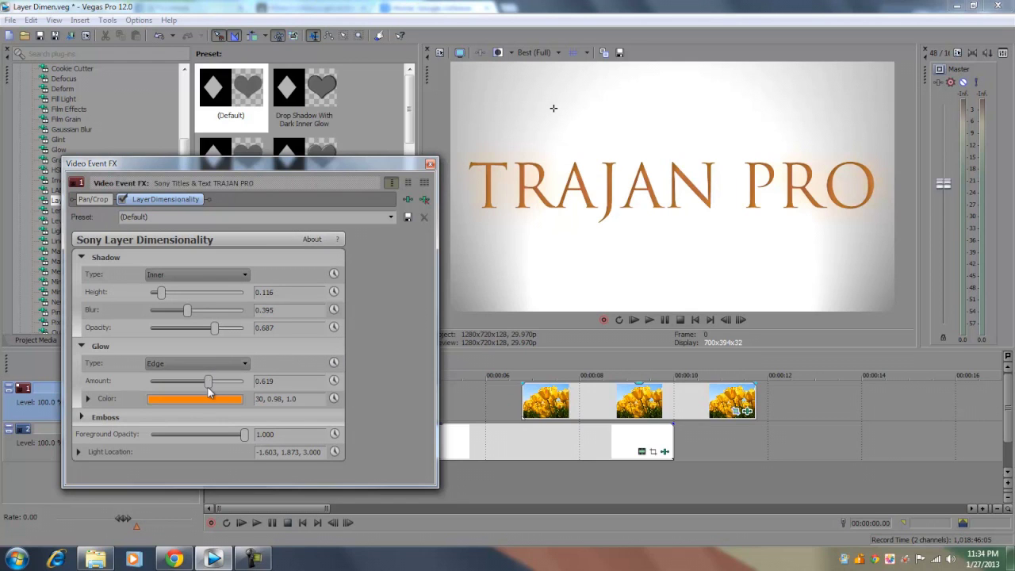
mouse_move(208, 381)
mouse_down()
mouse_move(226, 385)
mouse_move(202, 385)
mouse_up()
click(222, 367)
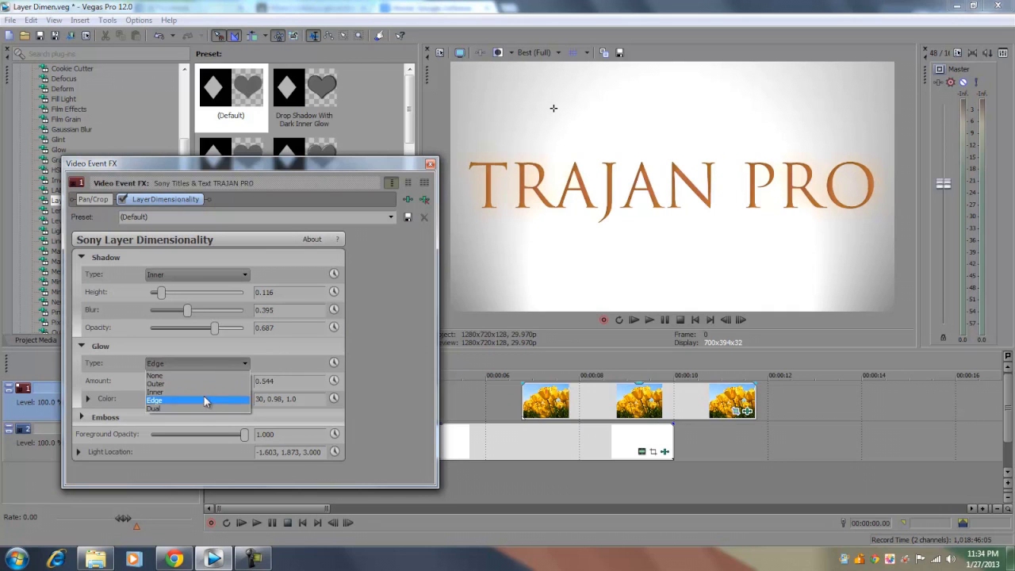
Switch to a Dual glow with a magenta second colour and raise the glow amount
click(193, 404)
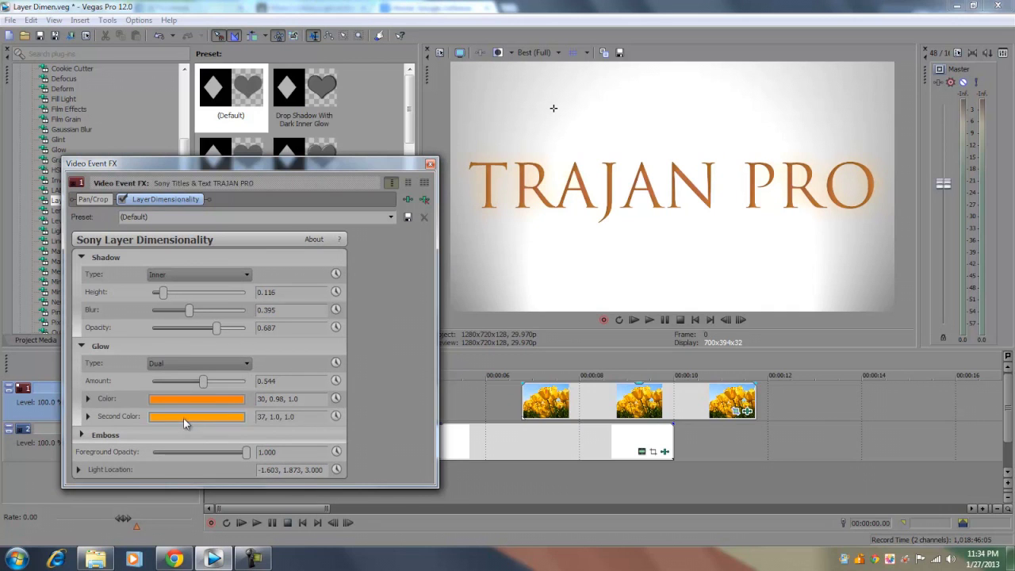
click(186, 418)
drag(229, 533, 228, 442)
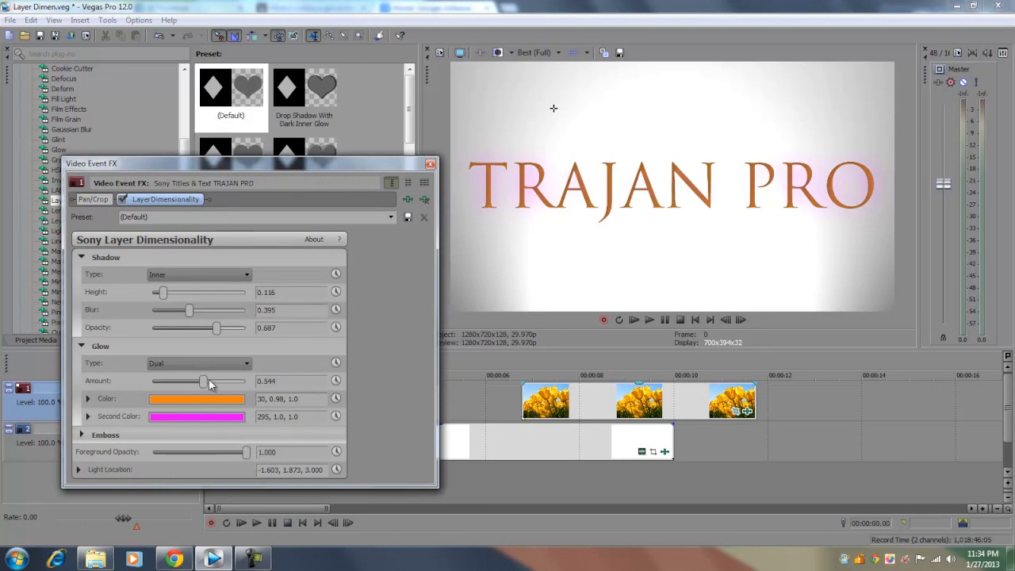
drag(209, 382, 219, 381)
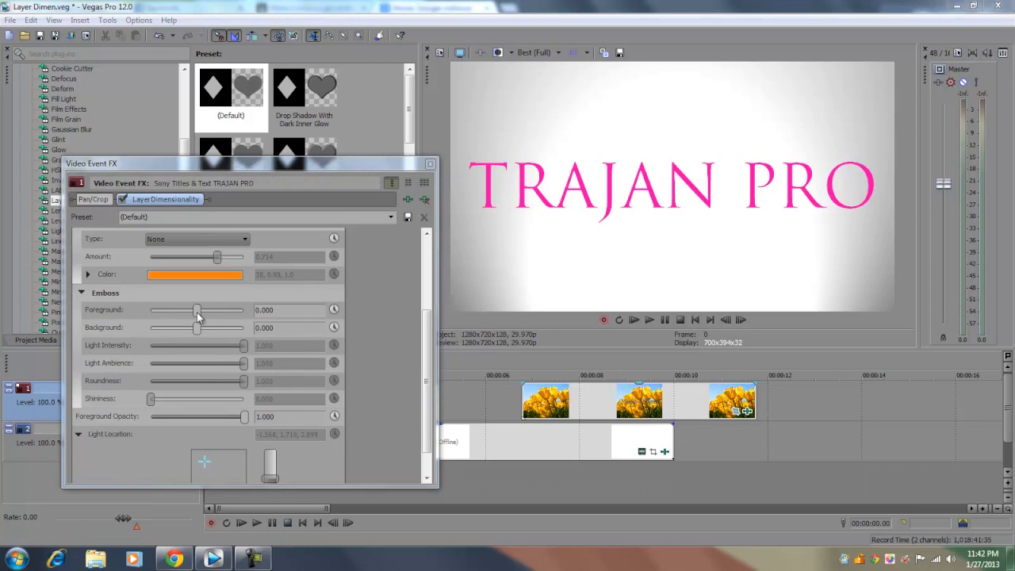
Move the Emboss Foreground through negative and positive values, settling at 0.701
drag(197, 312, 188, 313)
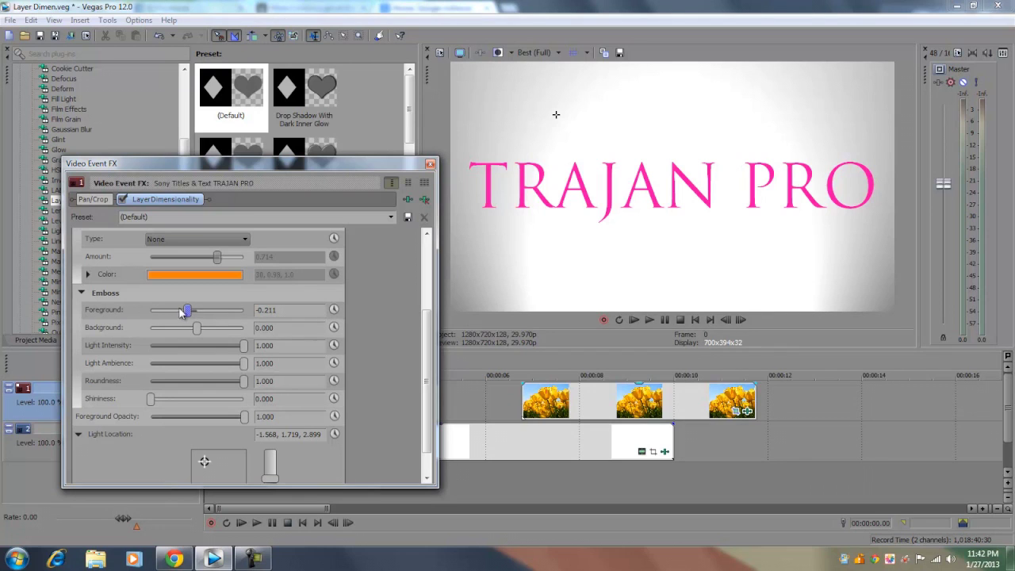
mouse_move(188, 313)
mouse_down()
mouse_move(208, 317)
mouse_move(199, 311)
mouse_up()
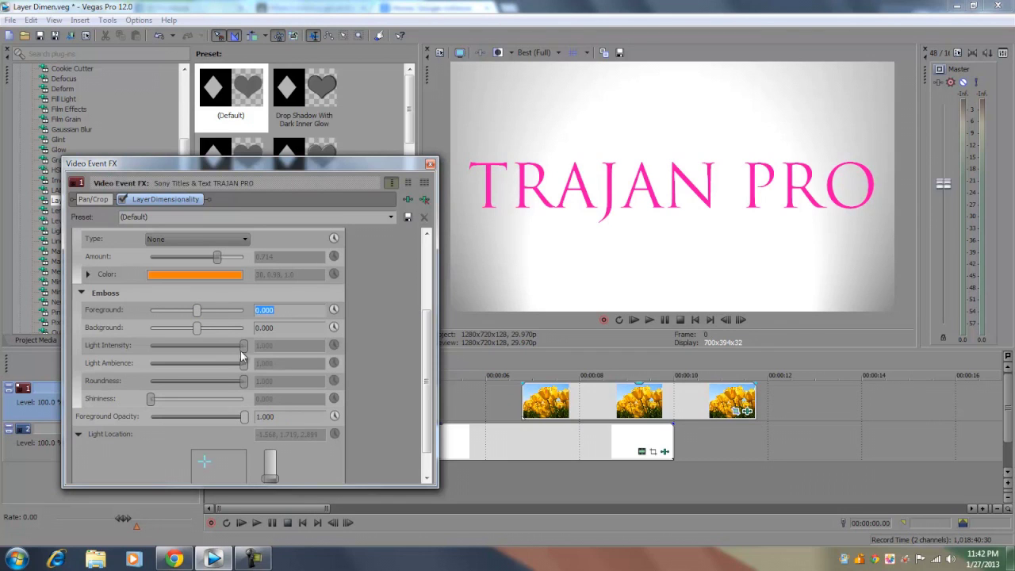
drag(197, 313, 230, 310)
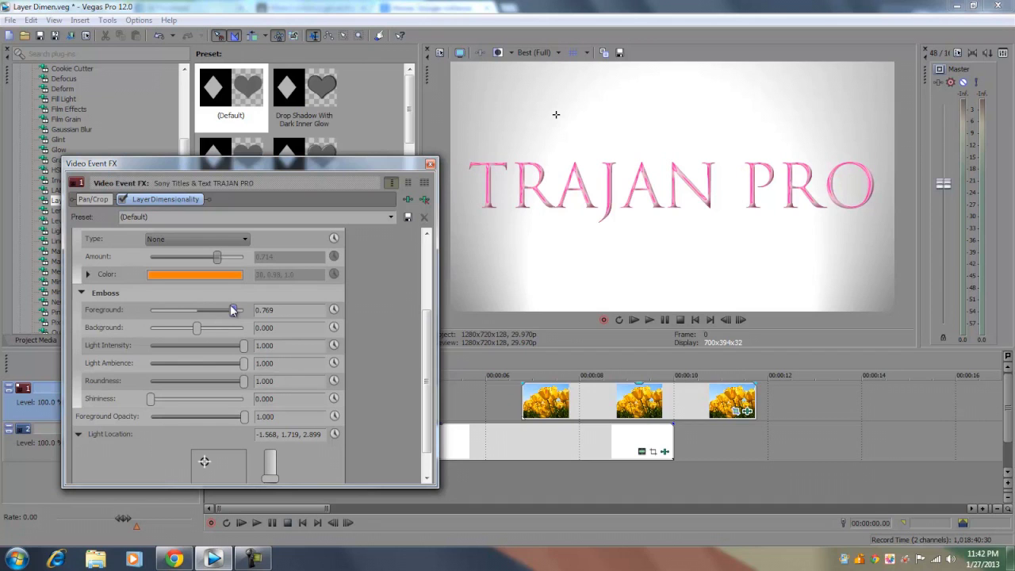
drag(235, 311, 241, 309)
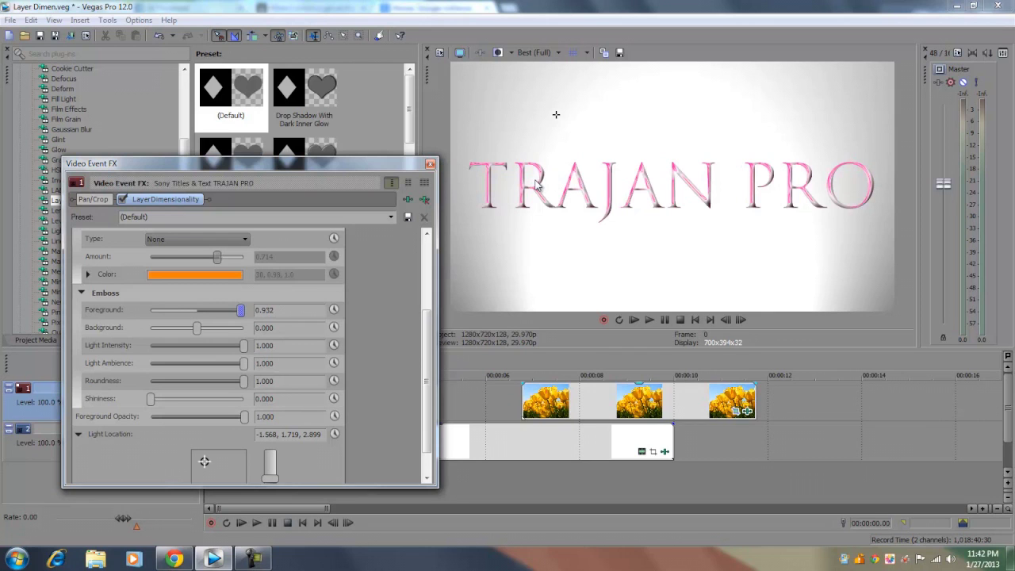
mouse_move(242, 310)
mouse_down()
mouse_move(213, 328)
mouse_move(253, 331)
mouse_up()
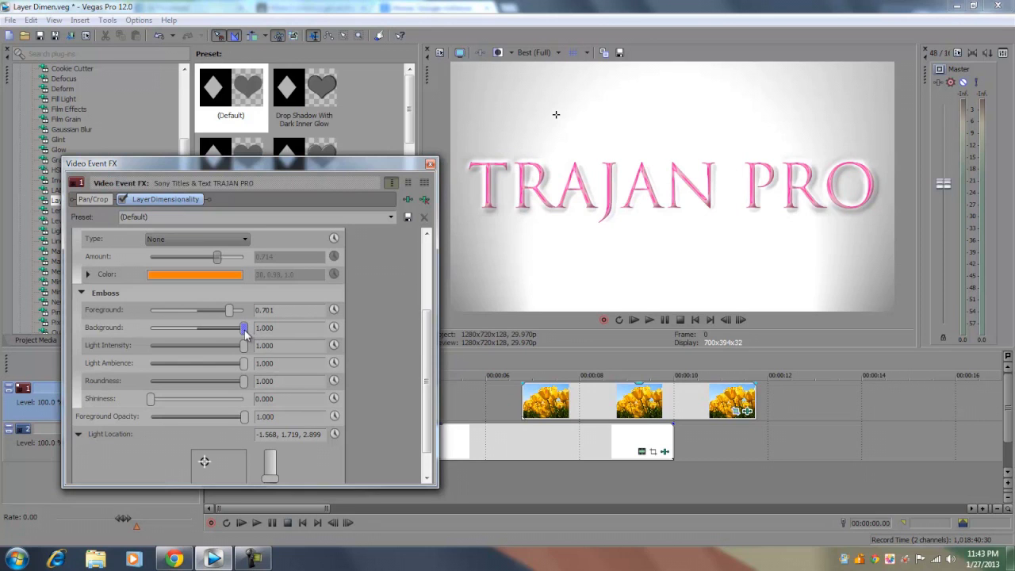
Set emboss Background -0.605, Light Intensity 0.578, Ambience 0.490, Roundness 0.932, Shininess 0.510
drag(245, 332, 120, 323)
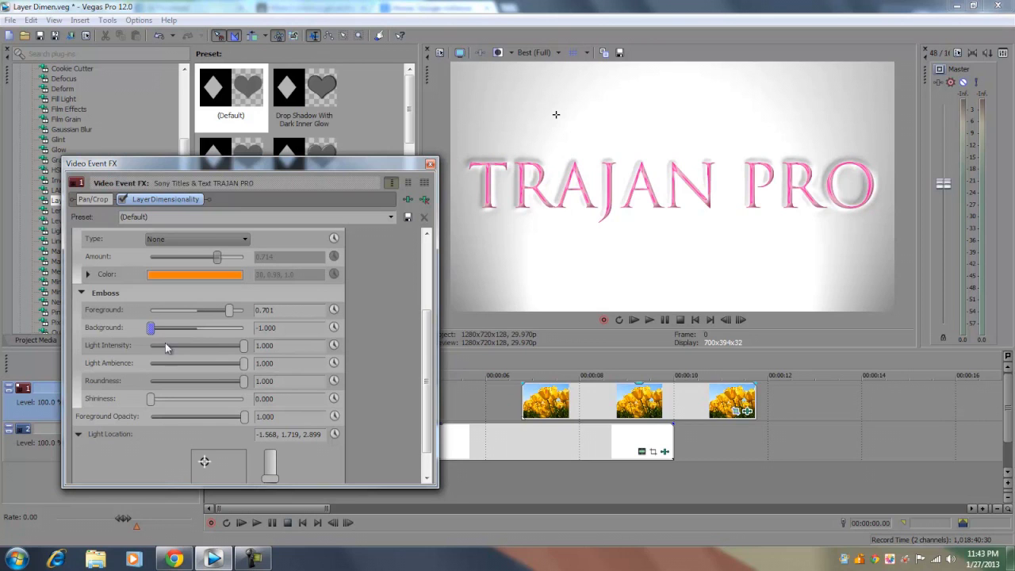
mouse_move(243, 348)
mouse_down()
mouse_move(184, 352)
mouse_move(234, 352)
mouse_move(204, 354)
mouse_up()
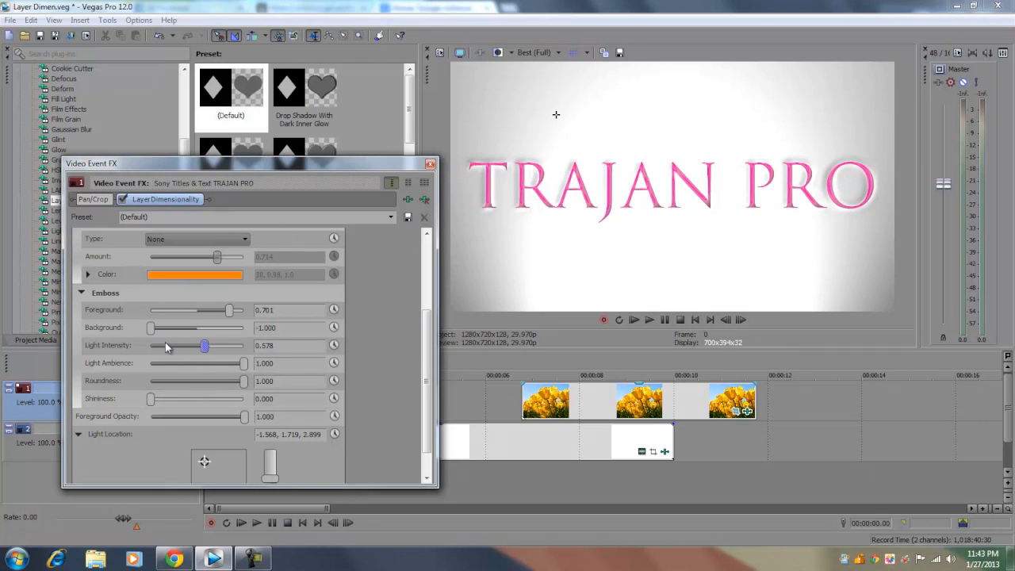
drag(243, 363, 185, 366)
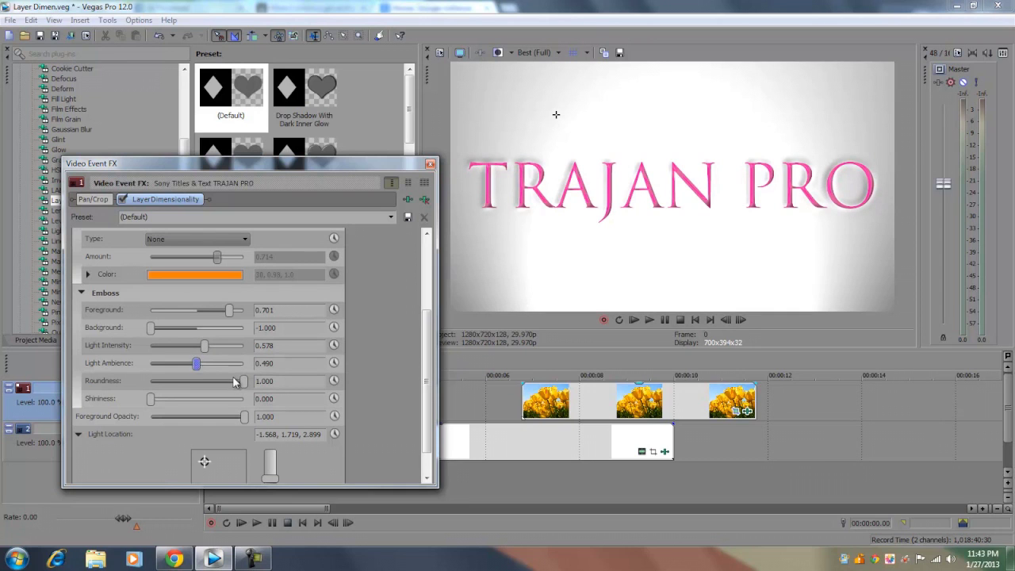
mouse_move(242, 381)
mouse_down()
mouse_move(184, 383)
mouse_move(236, 394)
mouse_up()
drag(147, 392, 257, 398)
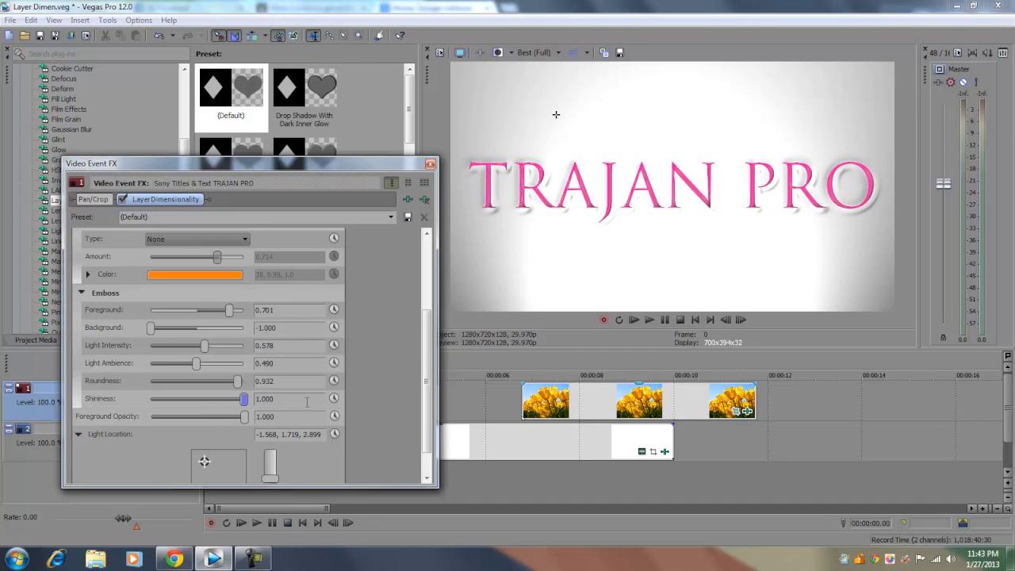
mouse_move(244, 398)
mouse_down()
mouse_move(191, 398)
mouse_move(200, 405)
mouse_up()
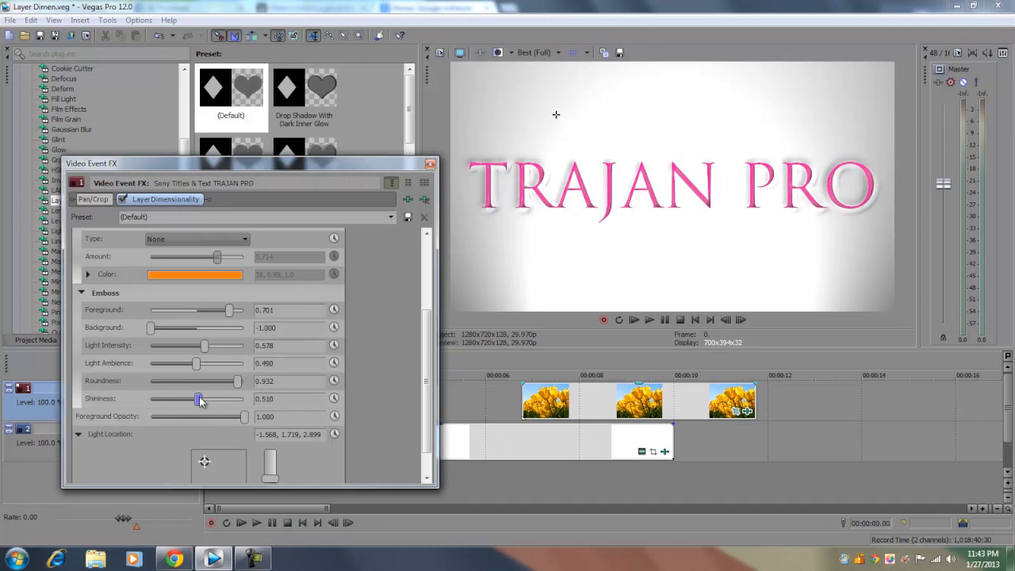
drag(152, 331, 169, 333)
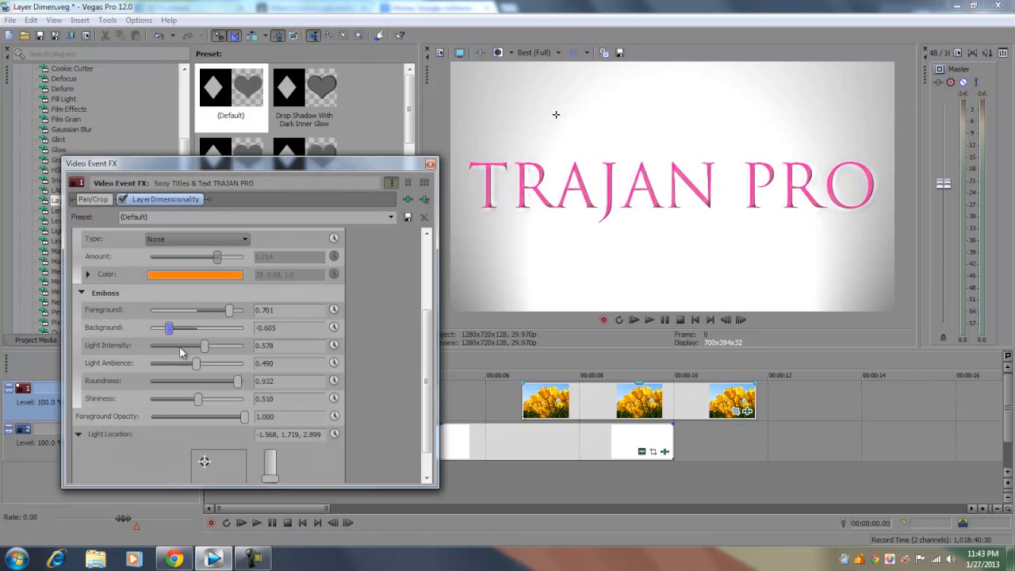
scroll(428, 373, down, 2)
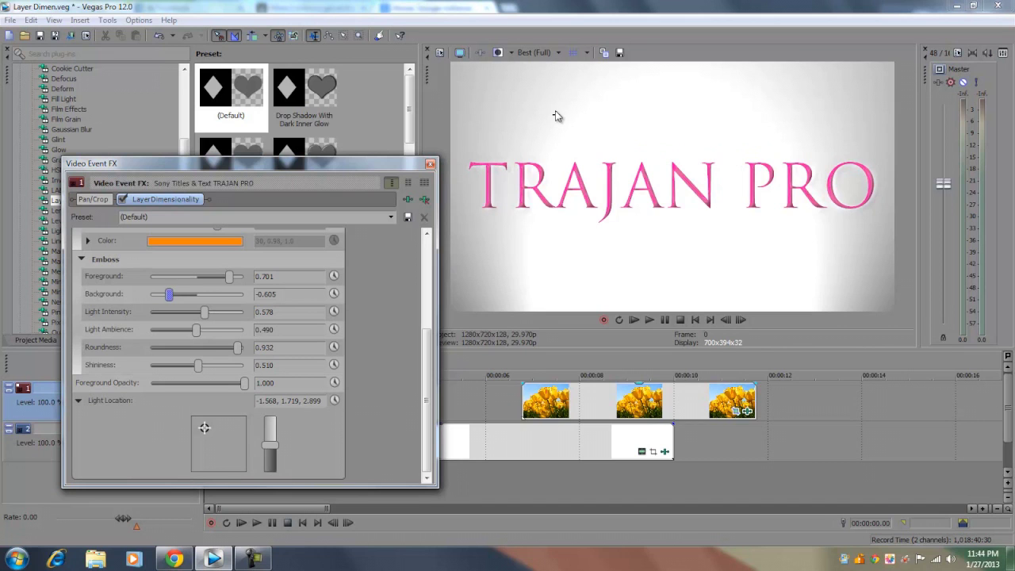
Nudge the light location, reset Emboss Foreground to 0, and collapse the Emboss section
drag(557, 119, 556, 117)
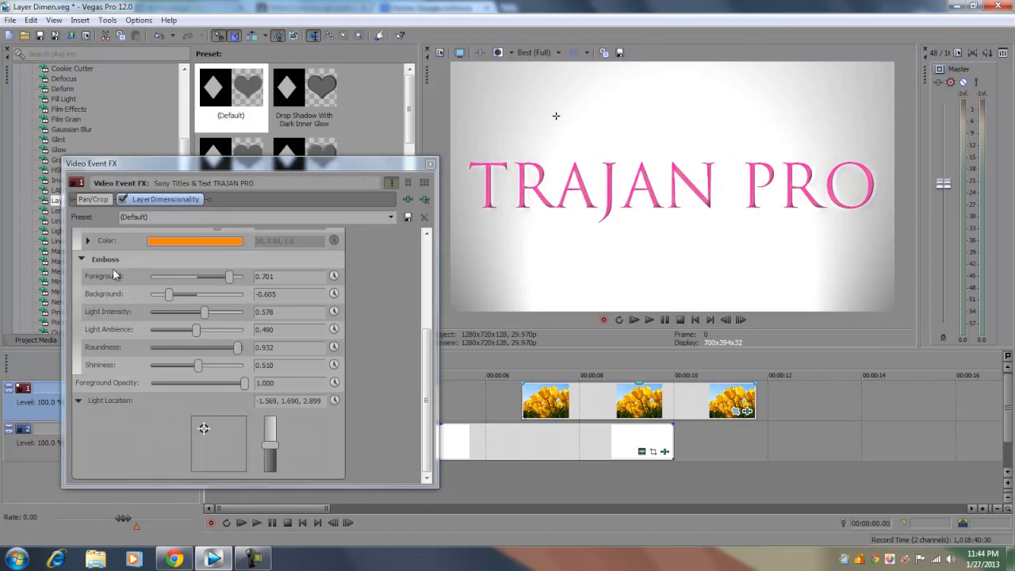
double_click(230, 276)
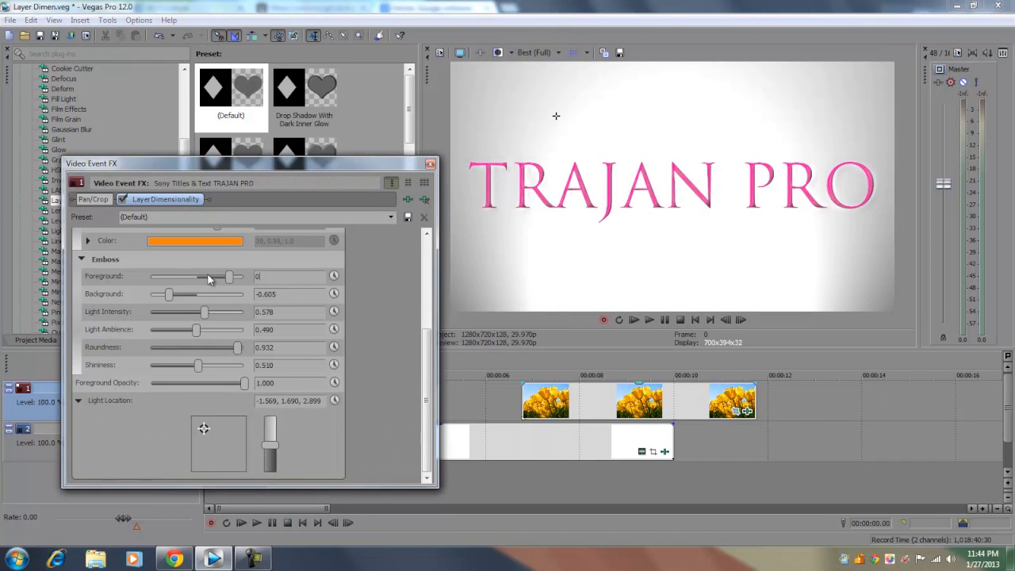
click(82, 260)
Set the title's Shadow Type to Drop and lower the shadow Blur to 0.204
scroll(356, 274, up, 2)
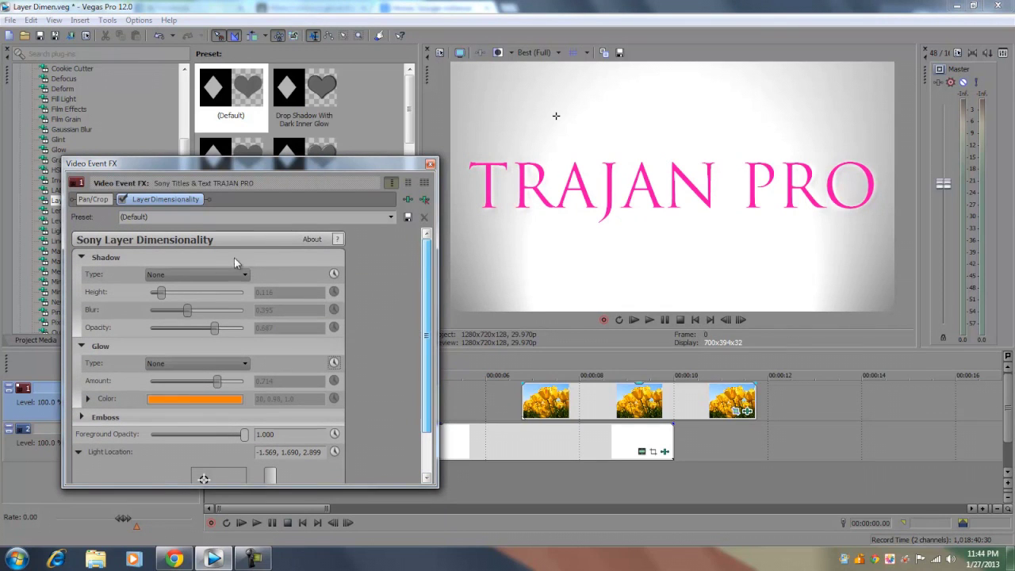
click(166, 274)
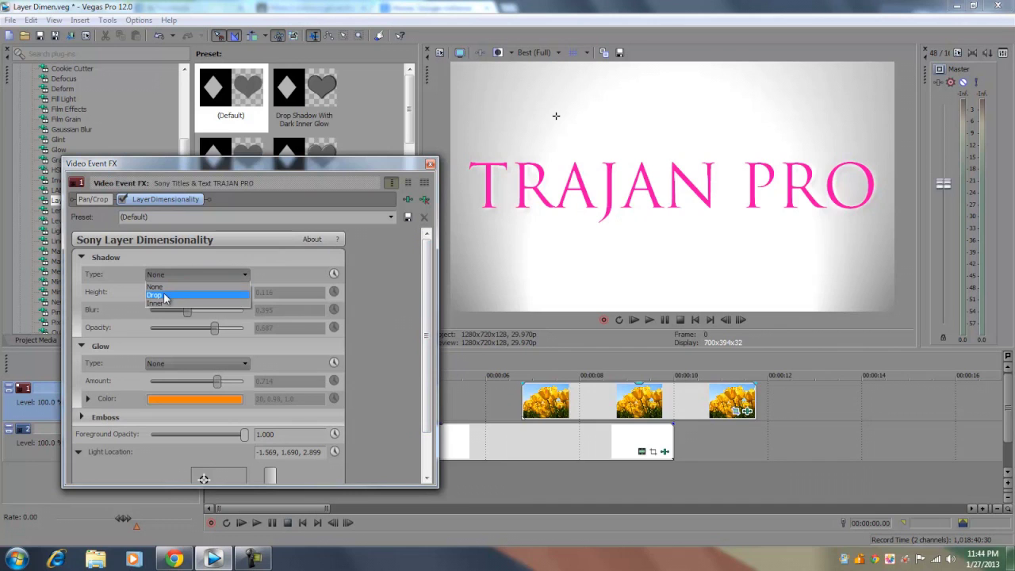
click(164, 296)
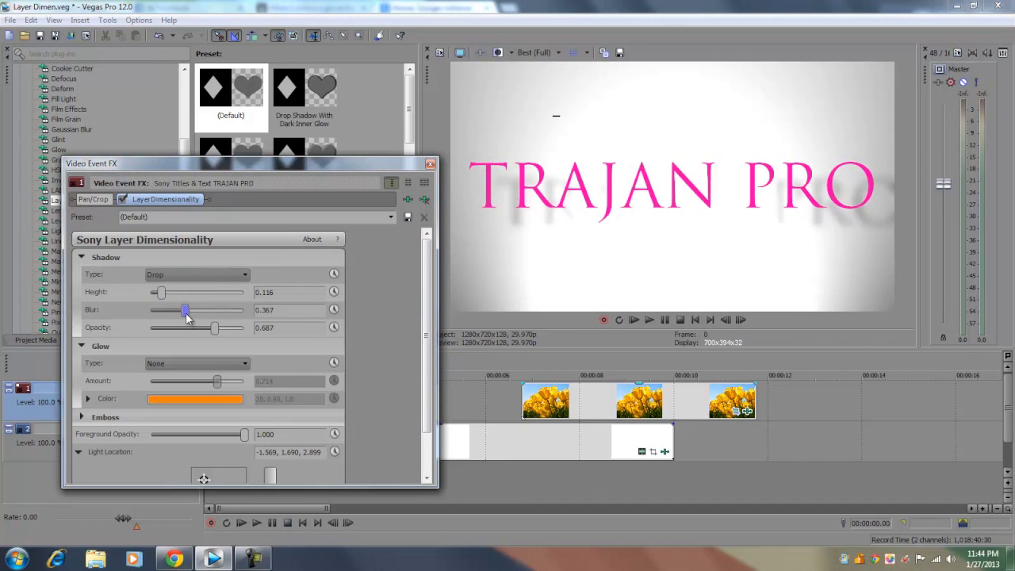
drag(188, 310, 169, 314)
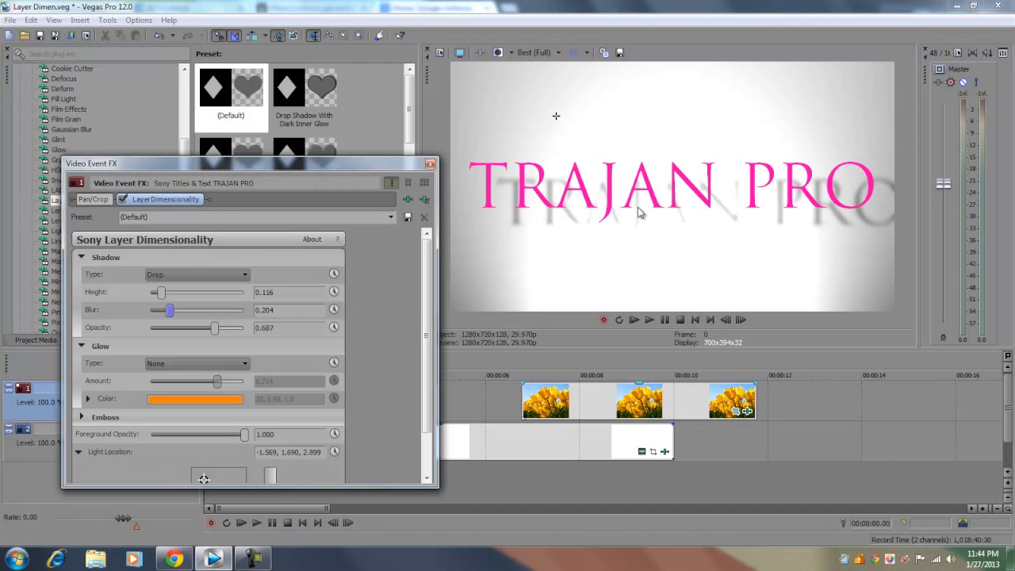
scroll(409, 309, down, 2)
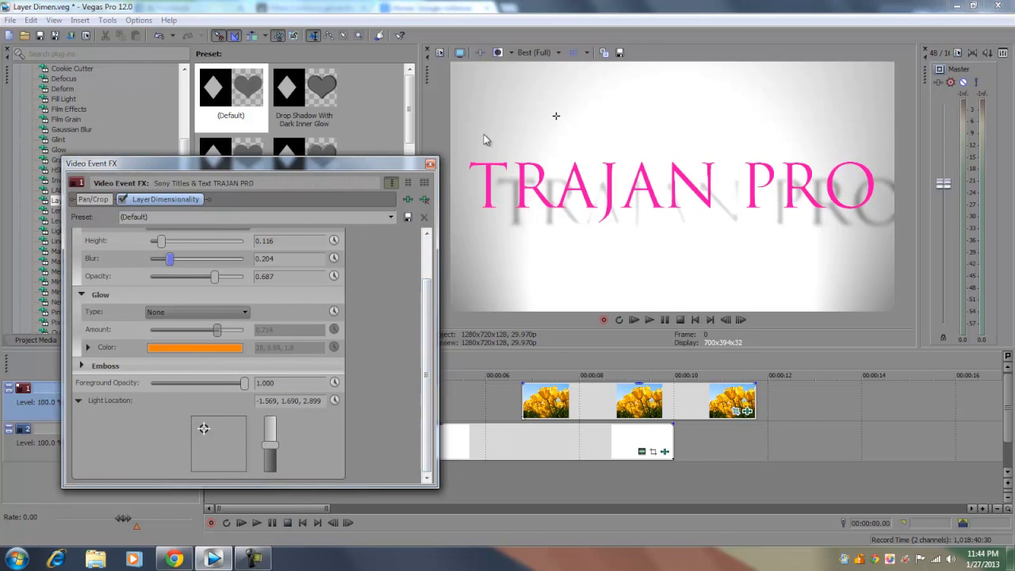
Drag the light in the preview to Light Location 2.271, -2.589, 2.899
click(557, 120)
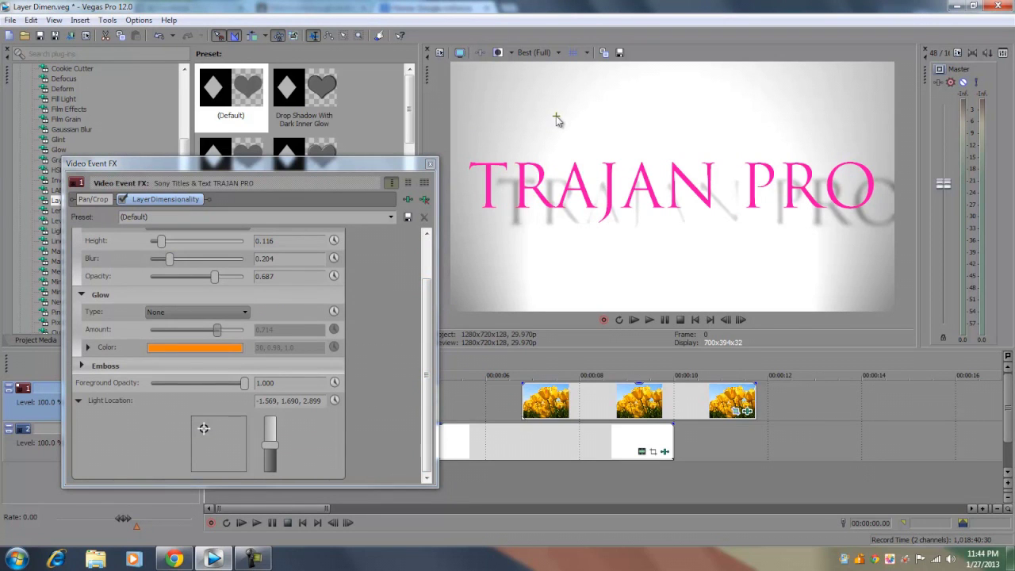
drag(557, 119, 841, 298)
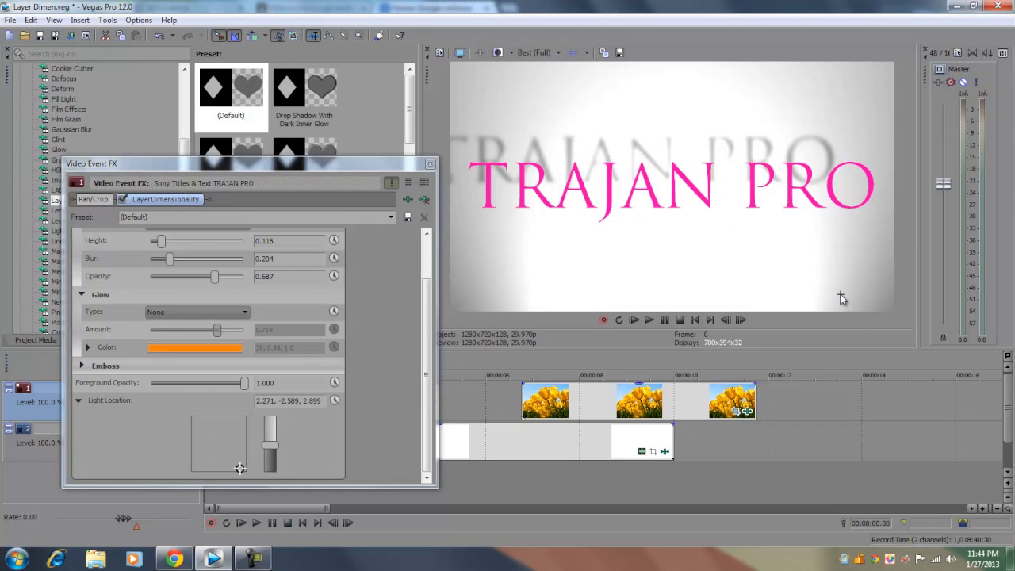